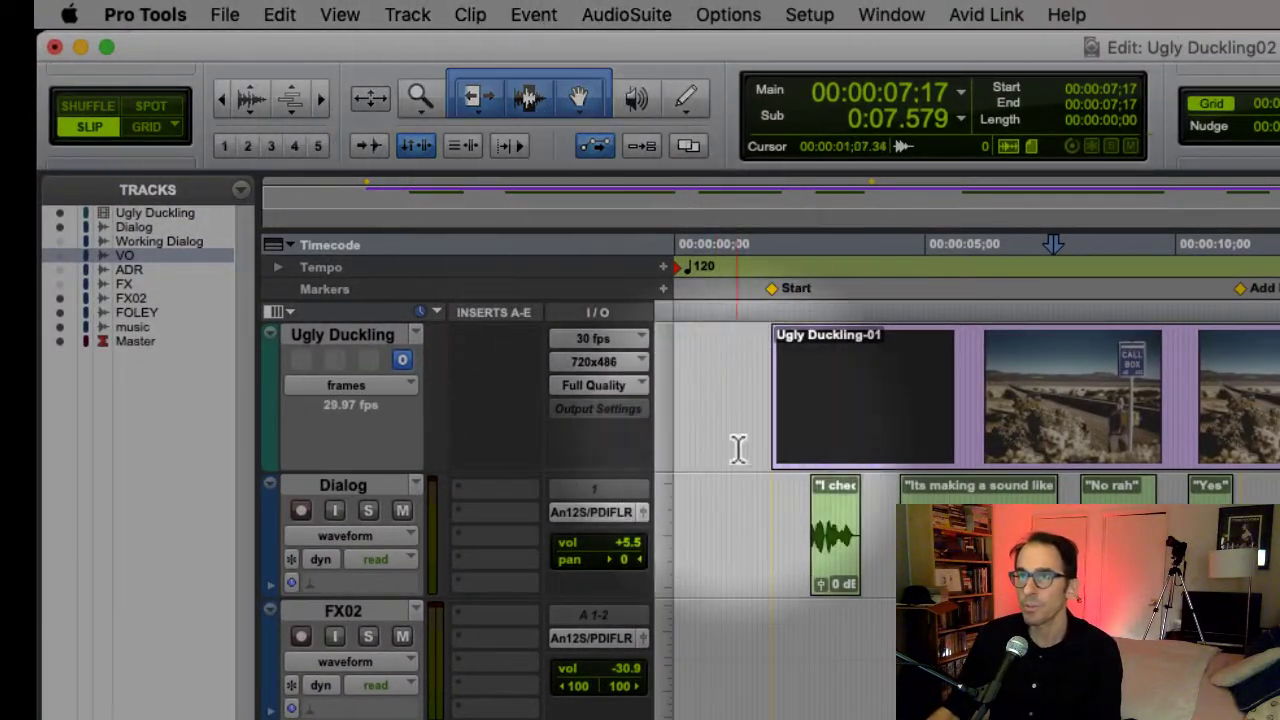
Select the Dialog track's clips from just after the Start marker to the Music Up marker and consolidate them into one clip.
left_click(777, 528)
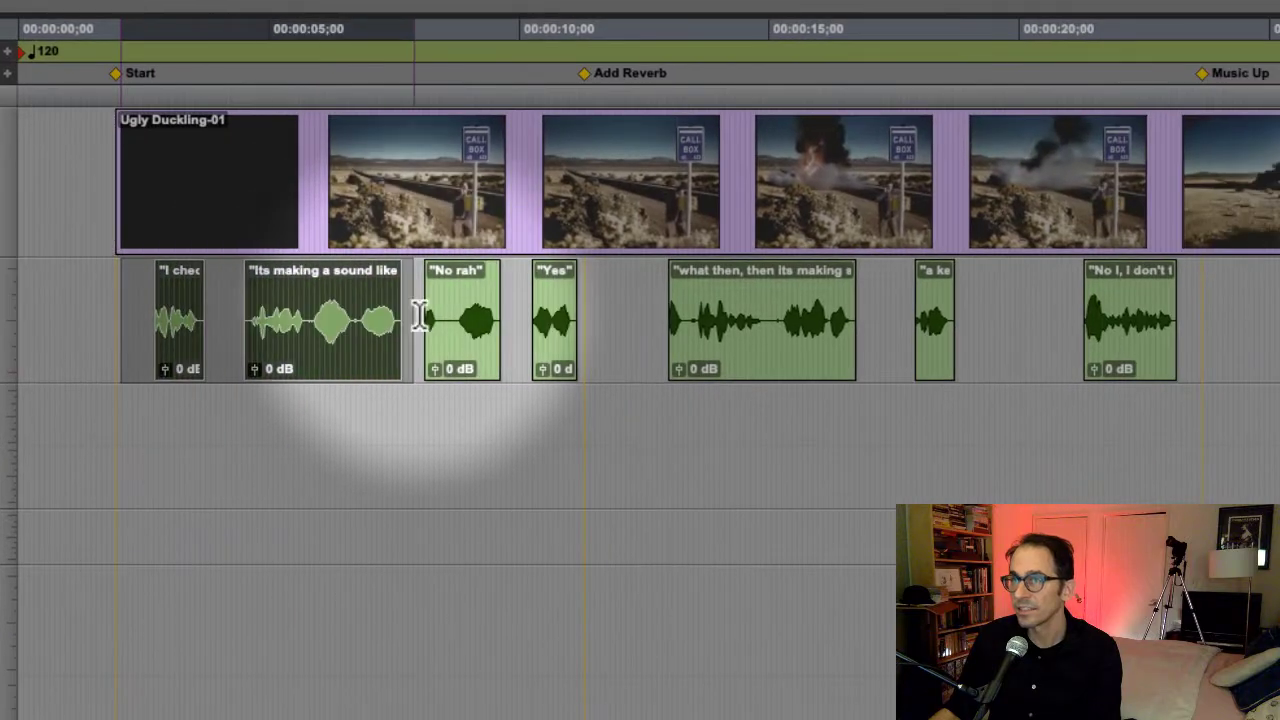
left_click(1145, 290)
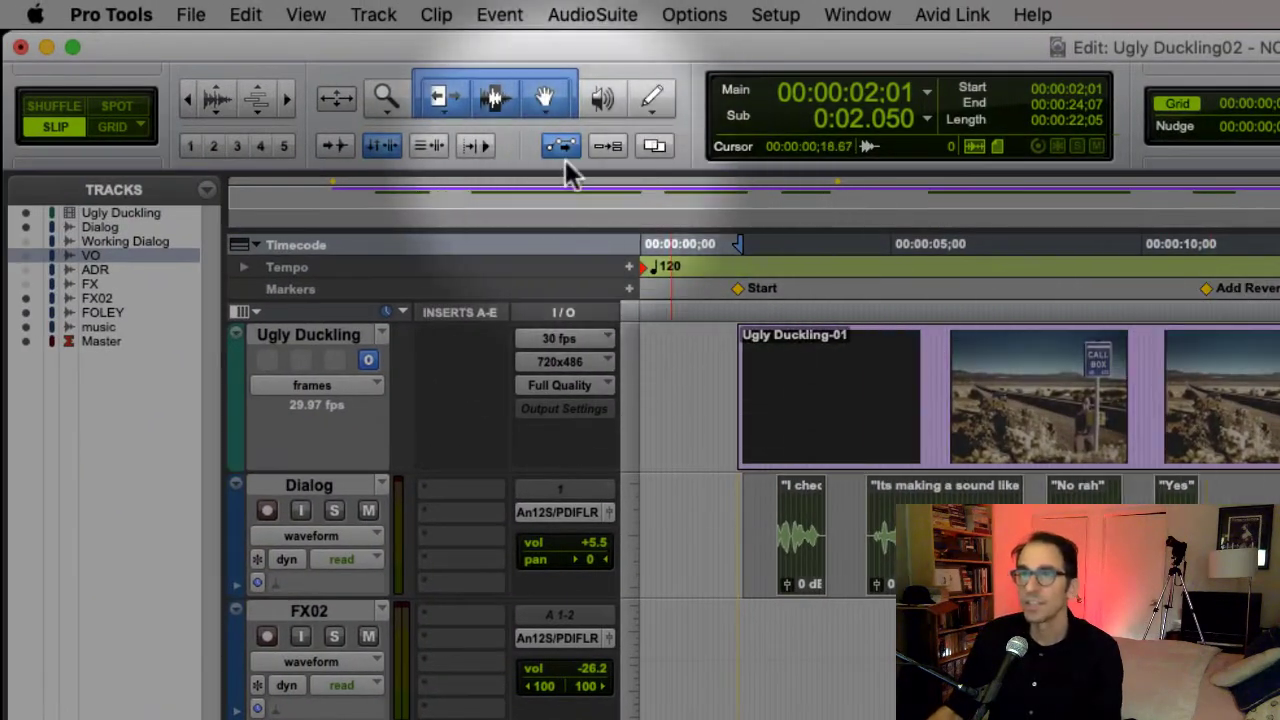
left_click(248, 12)
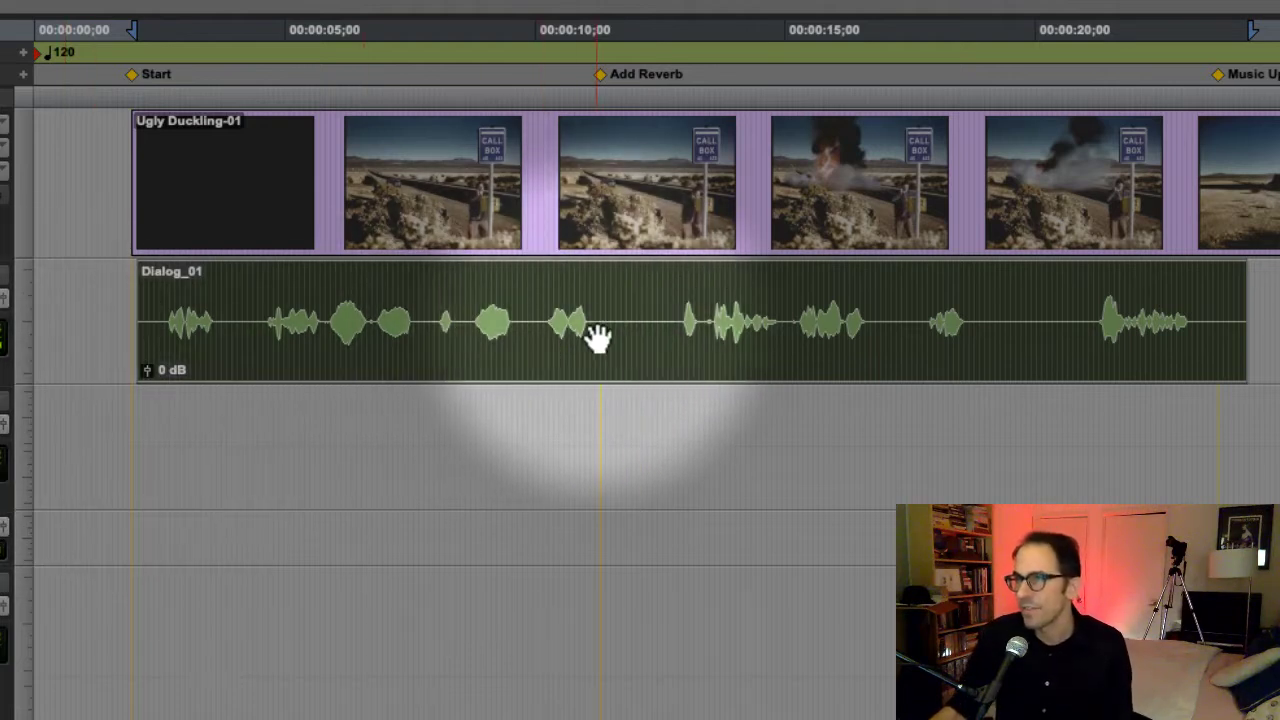
Undo the consolidation of the Dialog track's clips.
left_click(648, 338)
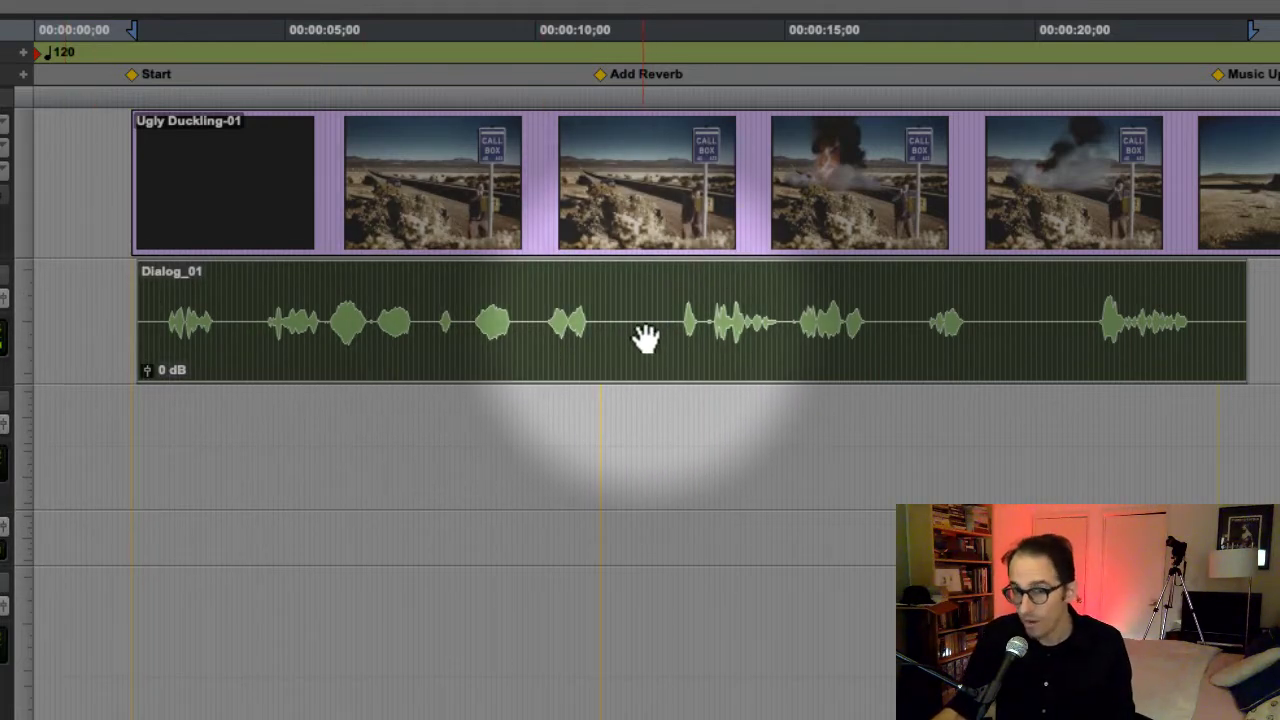
left_click(266, 335)
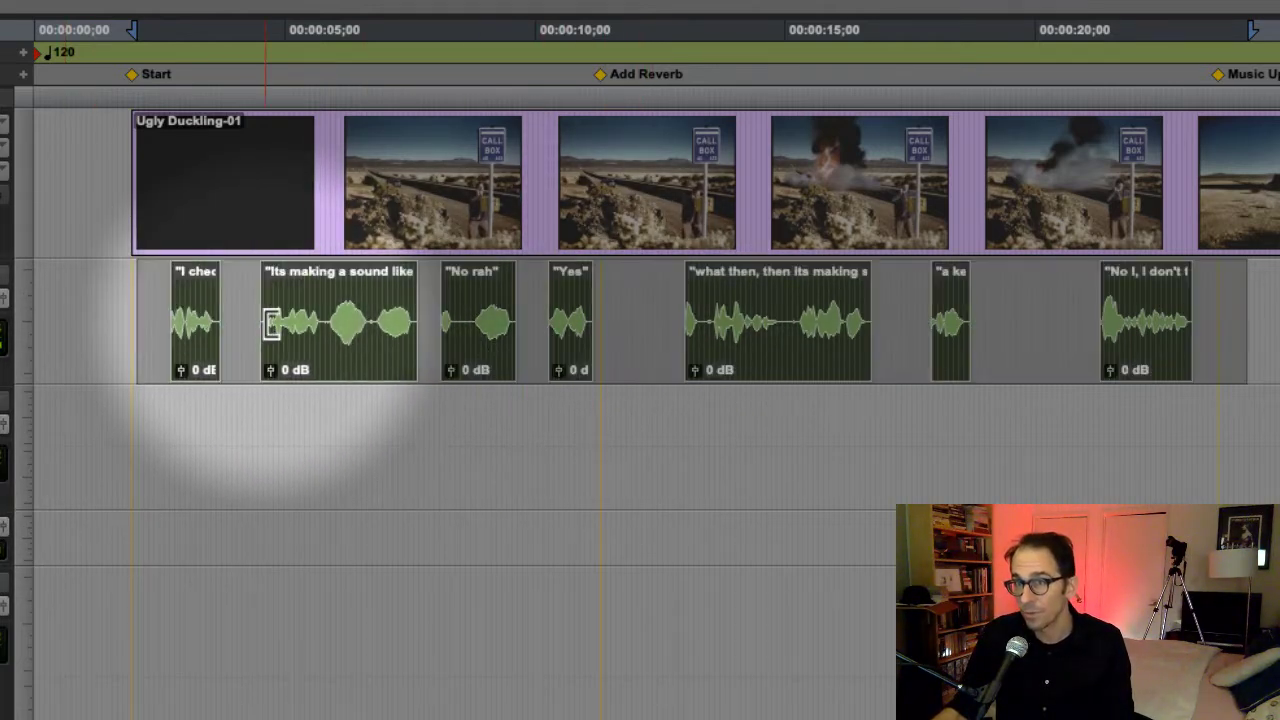
left_click(155, 338)
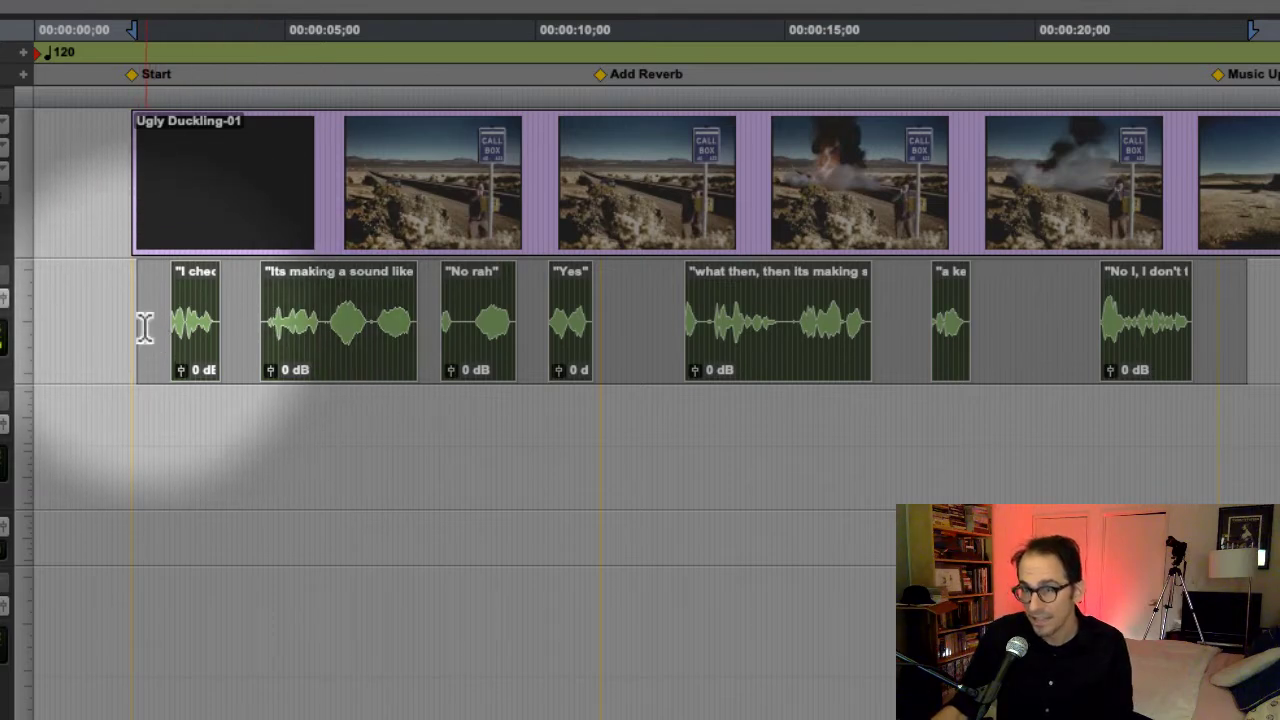
left_click(151, 320)
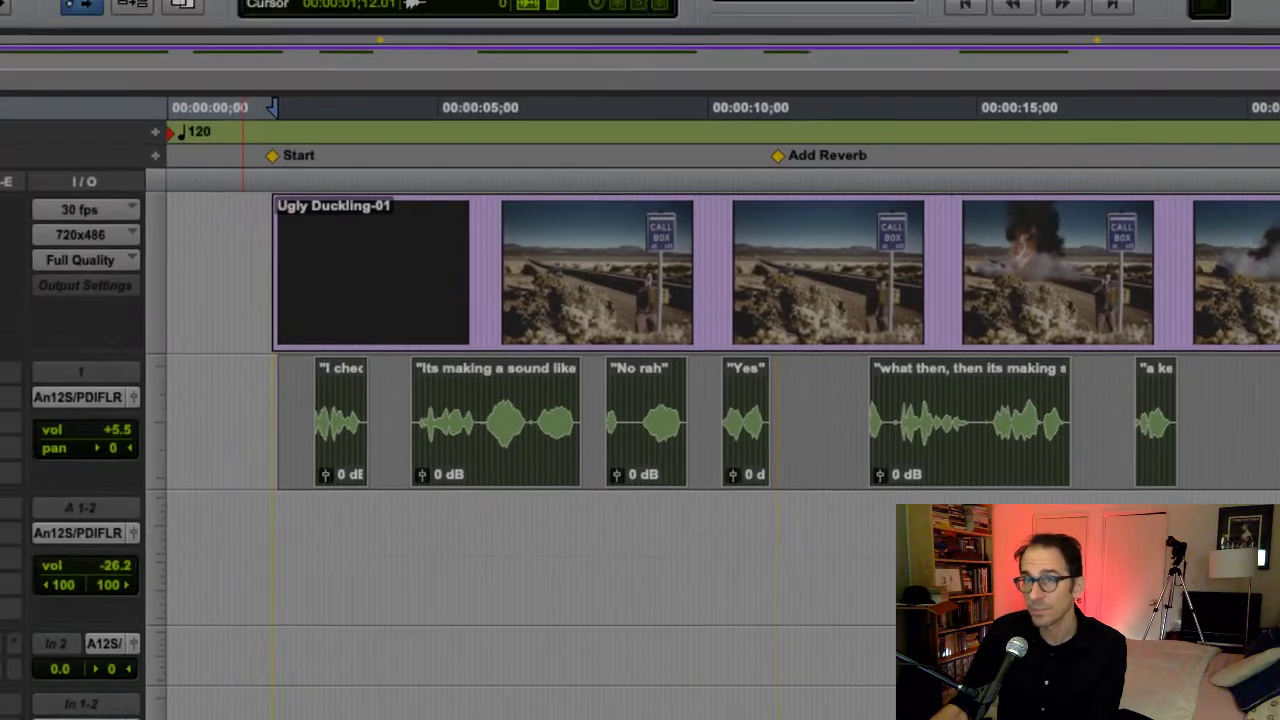
Consolidate the selected dialog clips into a single continuous clip again.
left_click(250, 10)
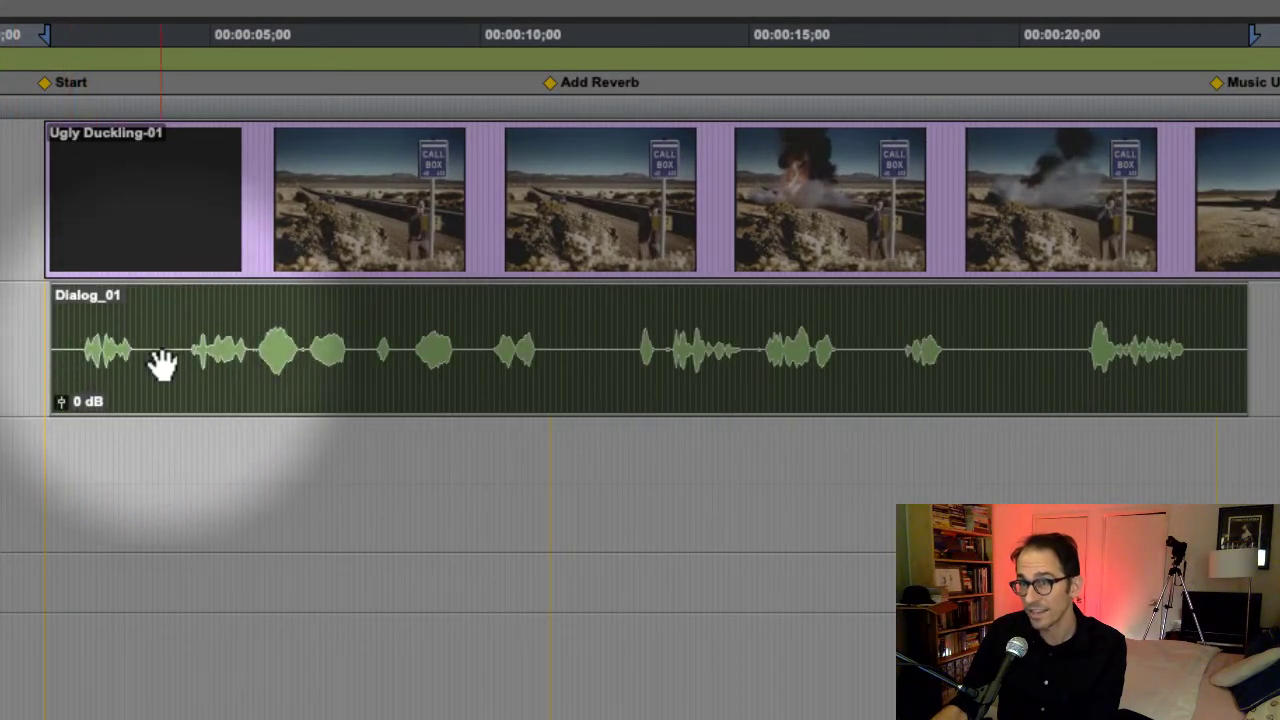
left_click(1018, 372)
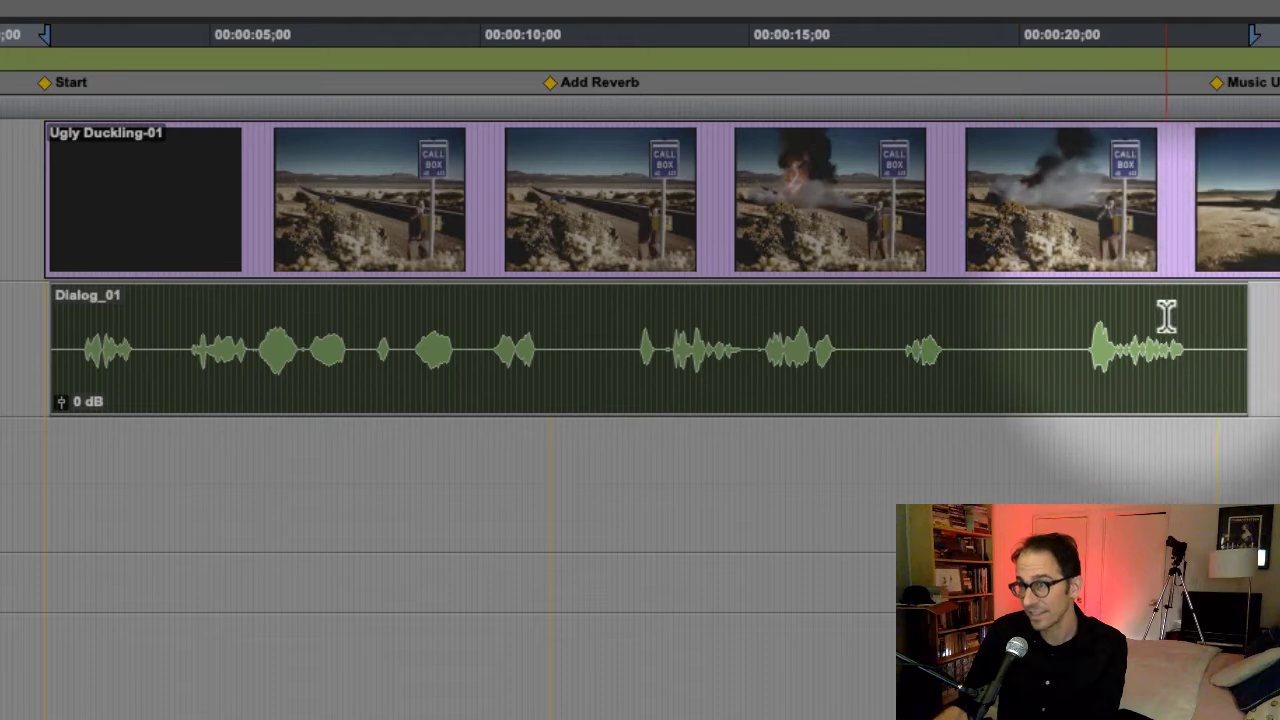
left_click(712, 250)
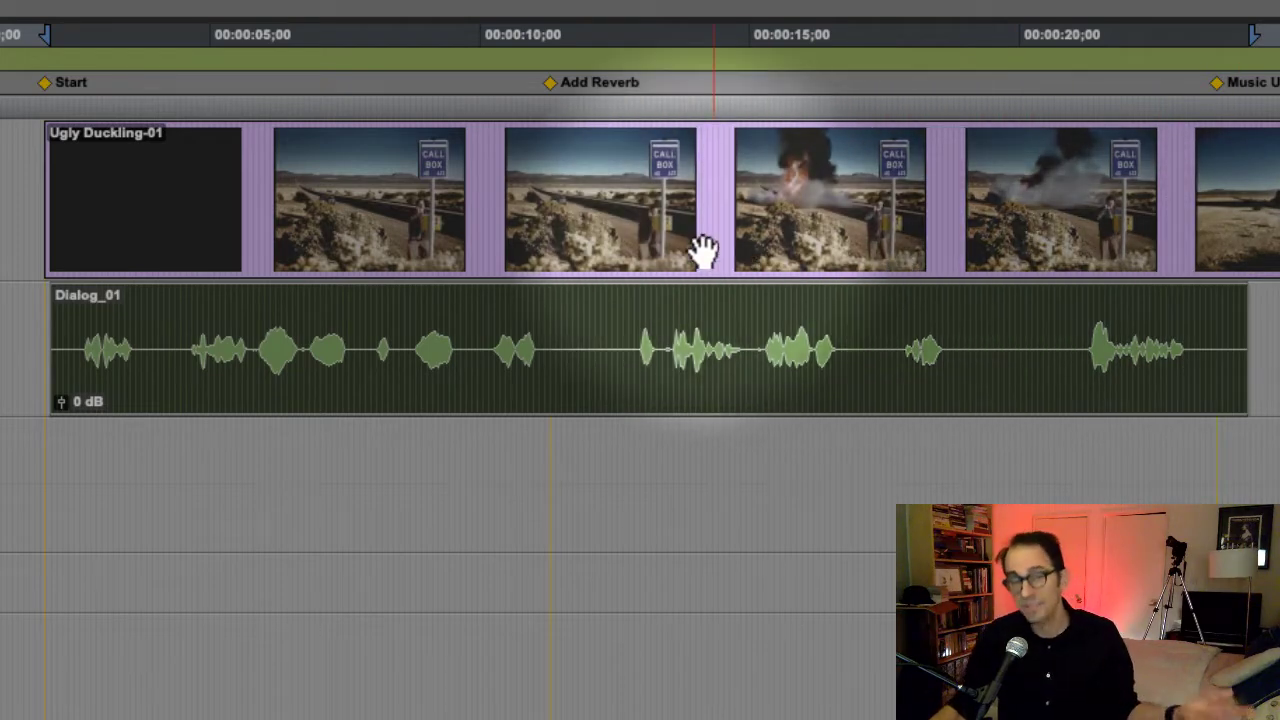
key("Return")
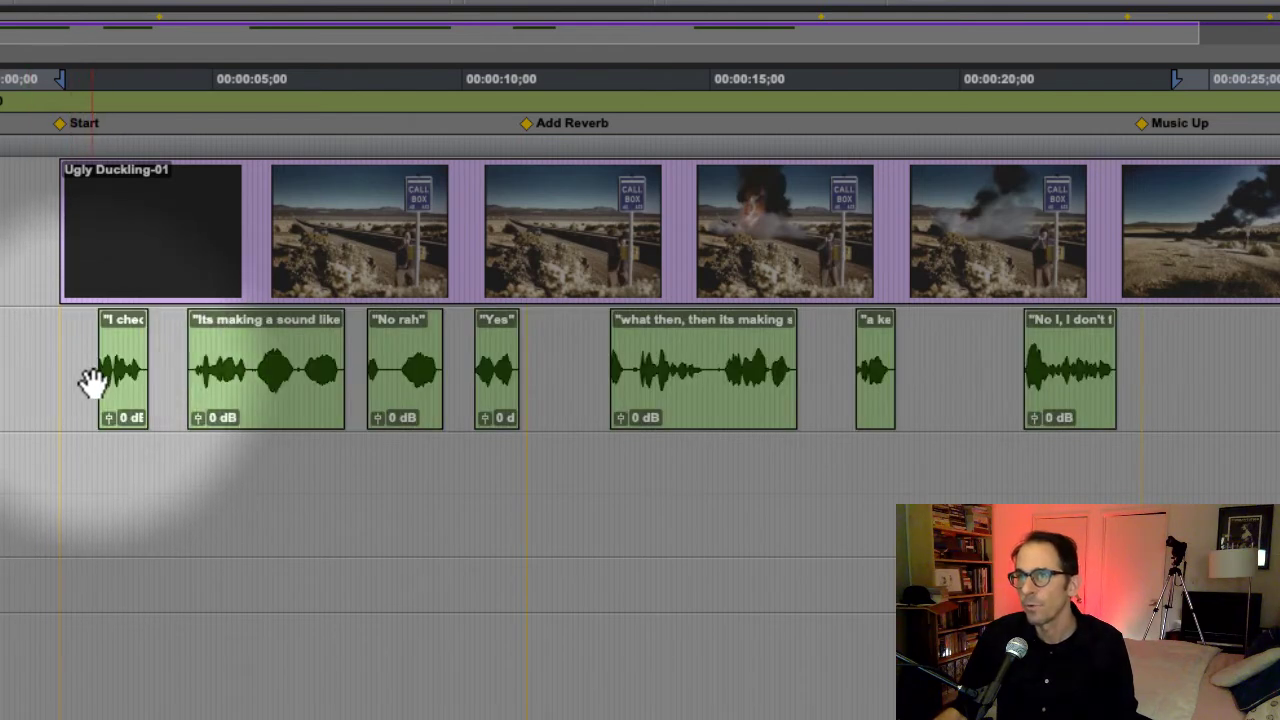
Try extending the starts of the "I checked" and "what then" dialog clips to earlier audio, undoing each trim.
left_click_drag(108, 372, 45, 372)
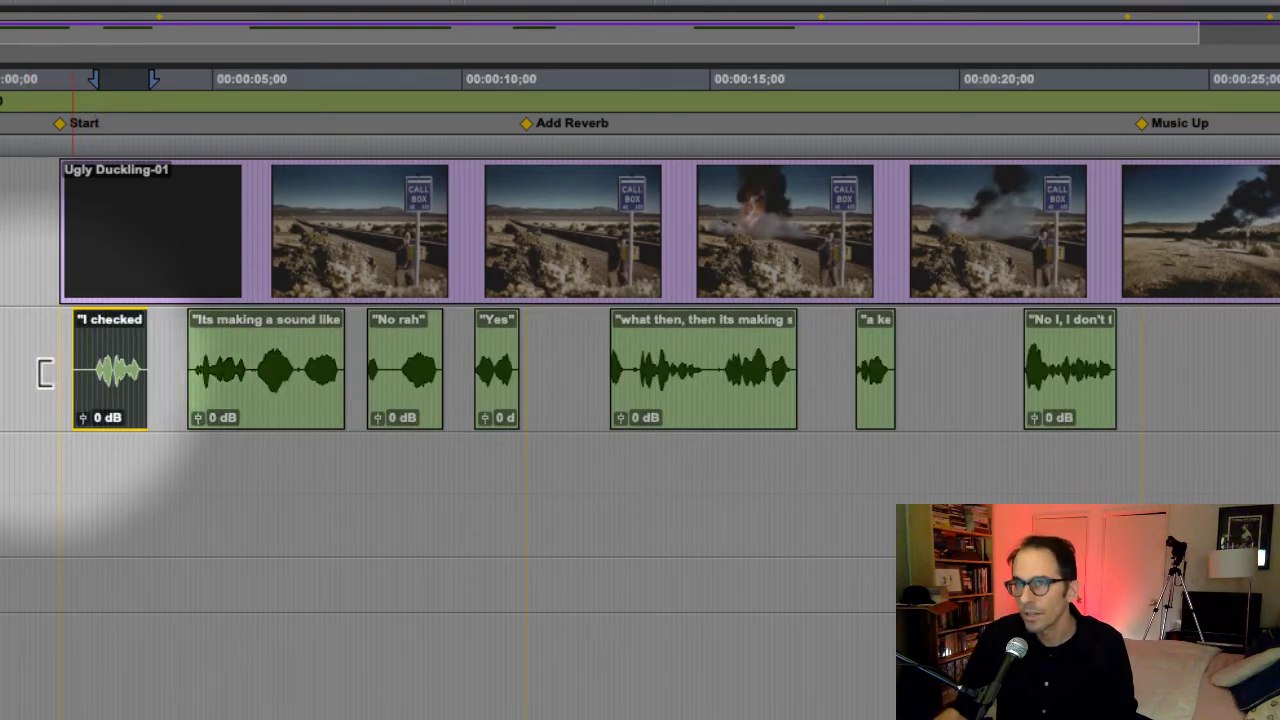
key("ctrl+z")
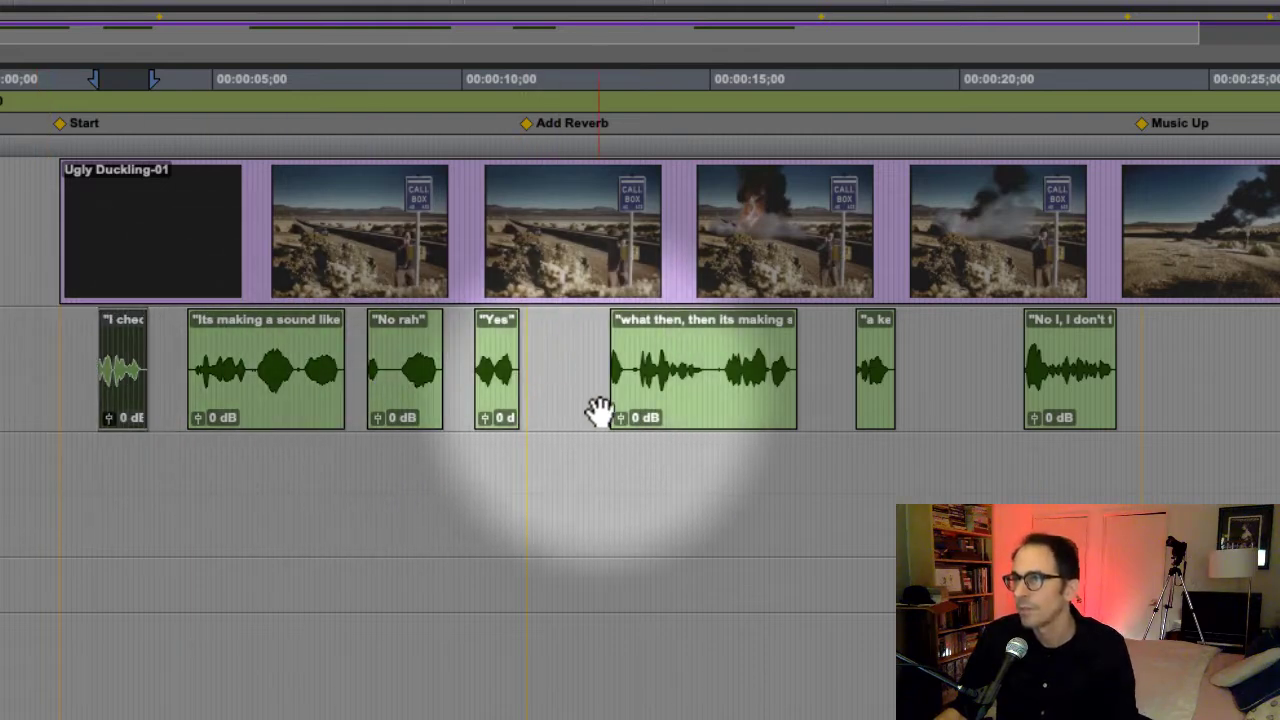
left_click(612, 400)
left_click_drag(620, 397, 540, 397)
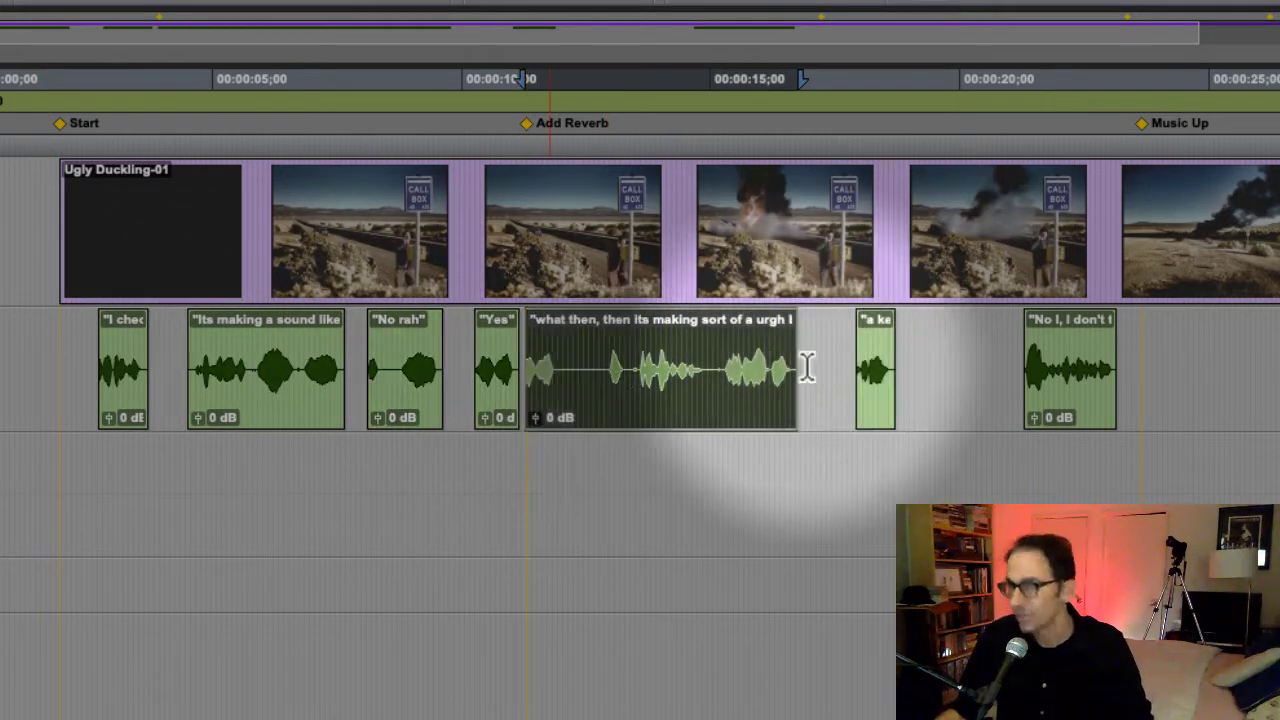
key("ctrl+z")
Try extending the end and the start of the last dialog clip, "No I, I don't think", undoing each trim.
left_click(1125, 397)
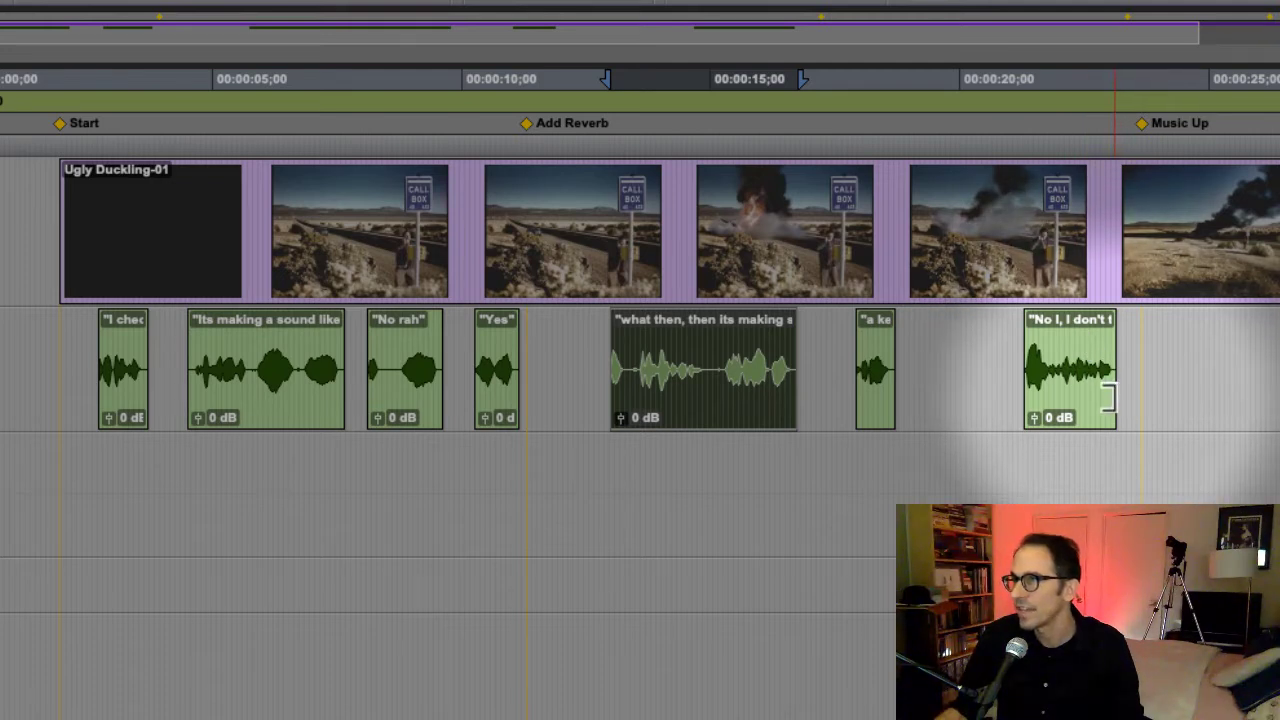
left_click_drag(1108, 397, 1168, 397)
double_click(1078, 320)
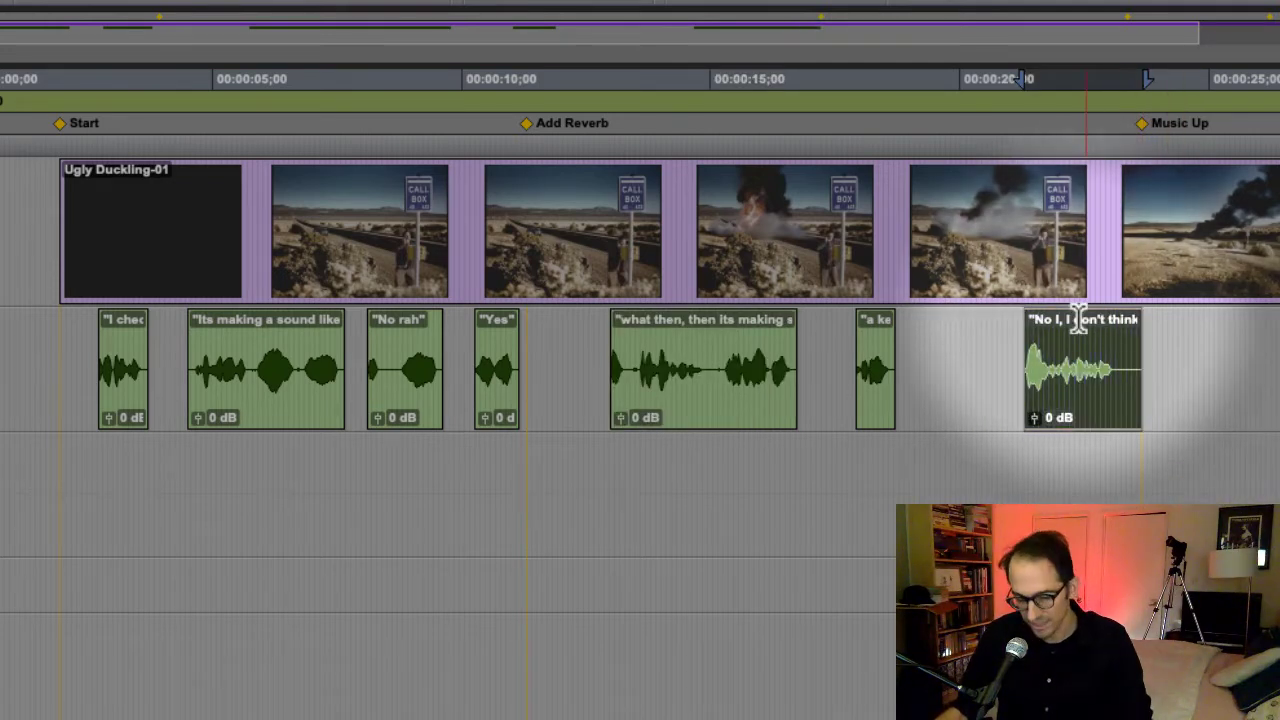
key("ctrl+z")
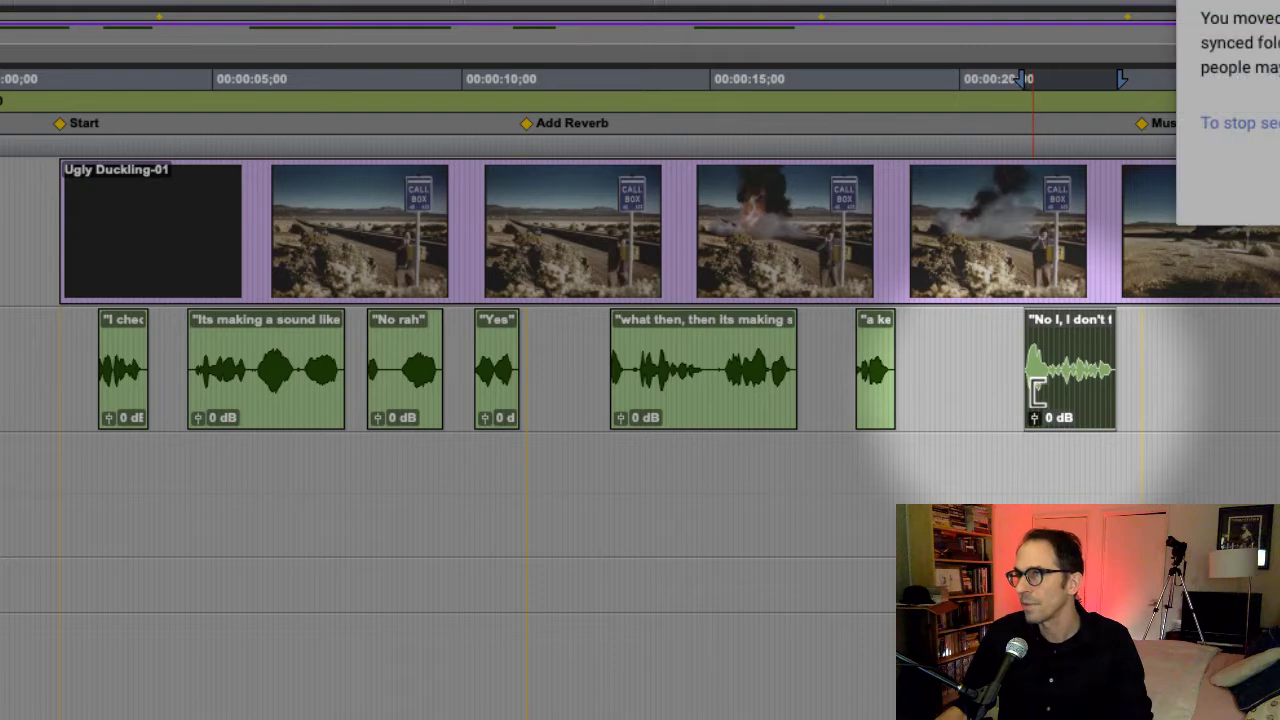
left_click_drag(1036, 395, 996, 400)
key("ctrl+z")
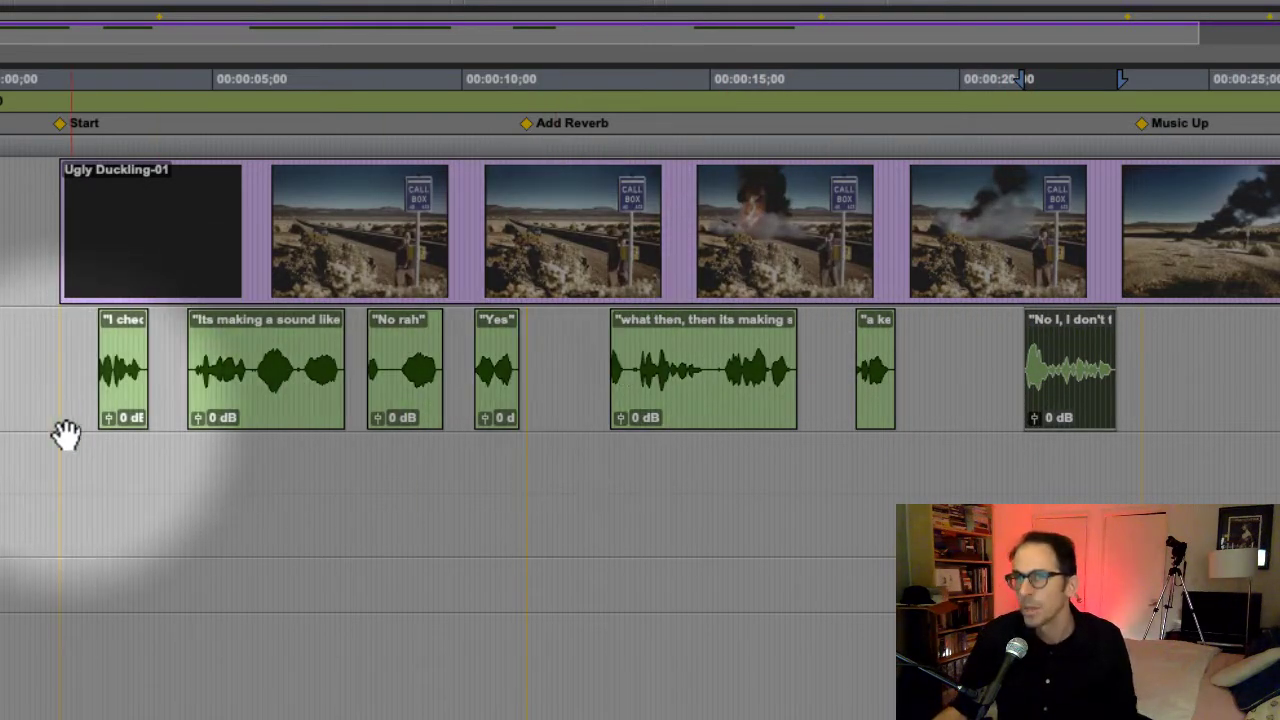
Consolidate the dialog clips between the Start and Music Up markers, and try to extend the consolidated clip's start earlier.
left_click(66, 393)
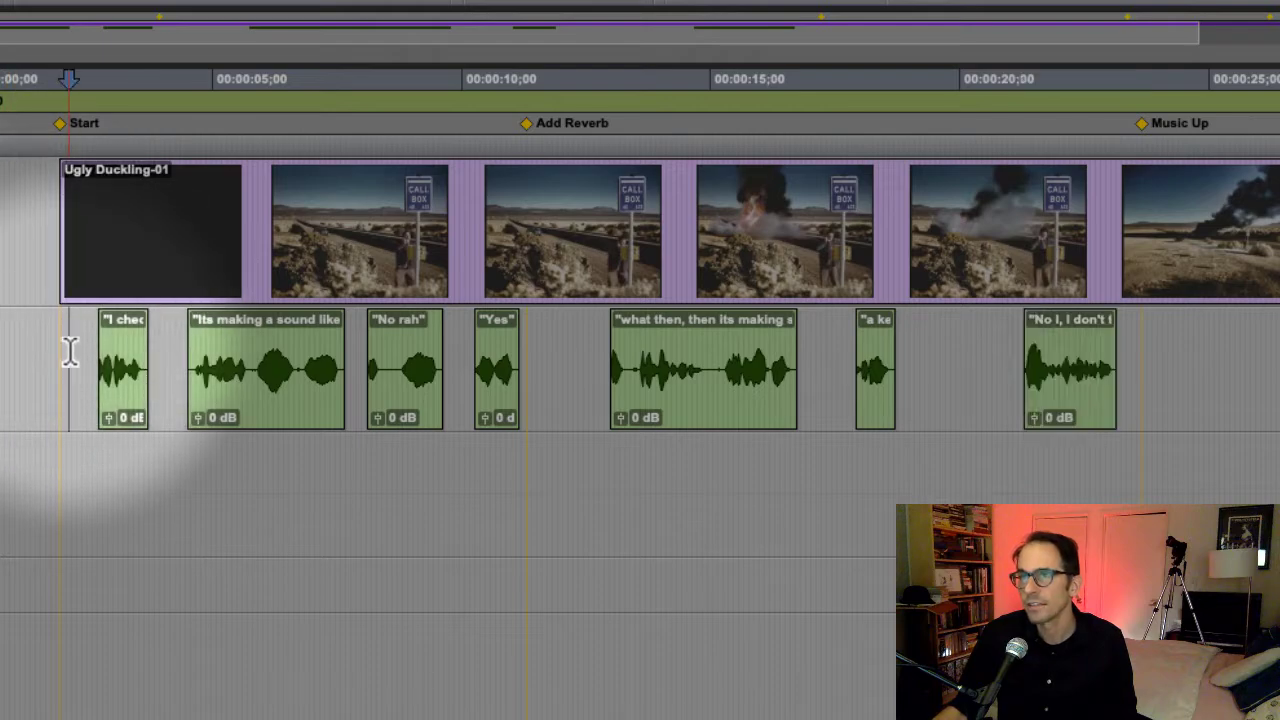
left_click_drag(69, 351, 1143, 351)
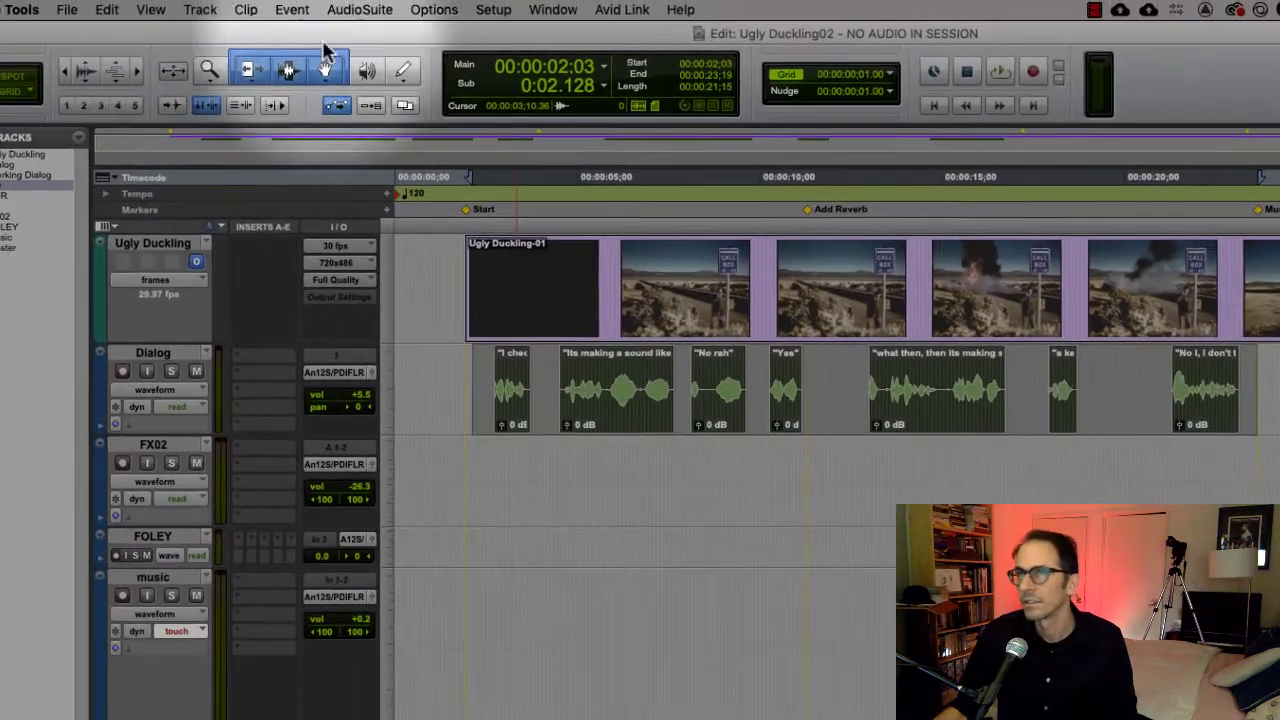
left_click(106, 9)
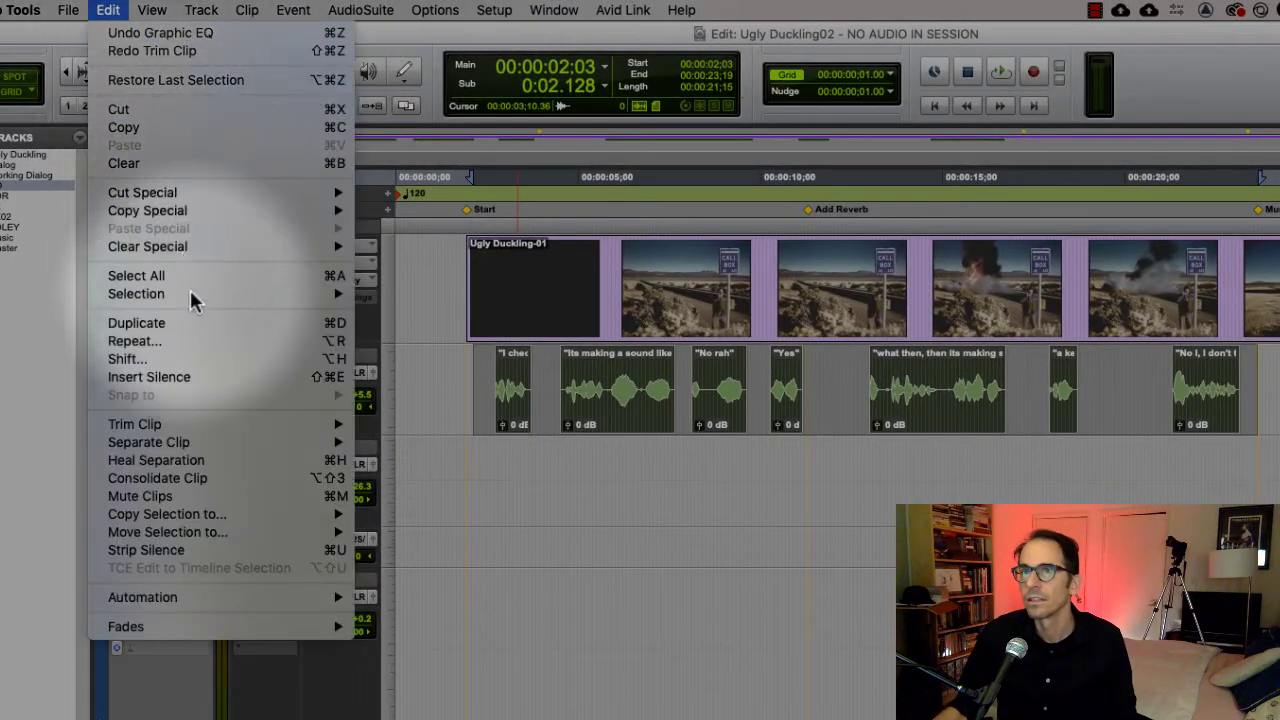
left_click(266, 478)
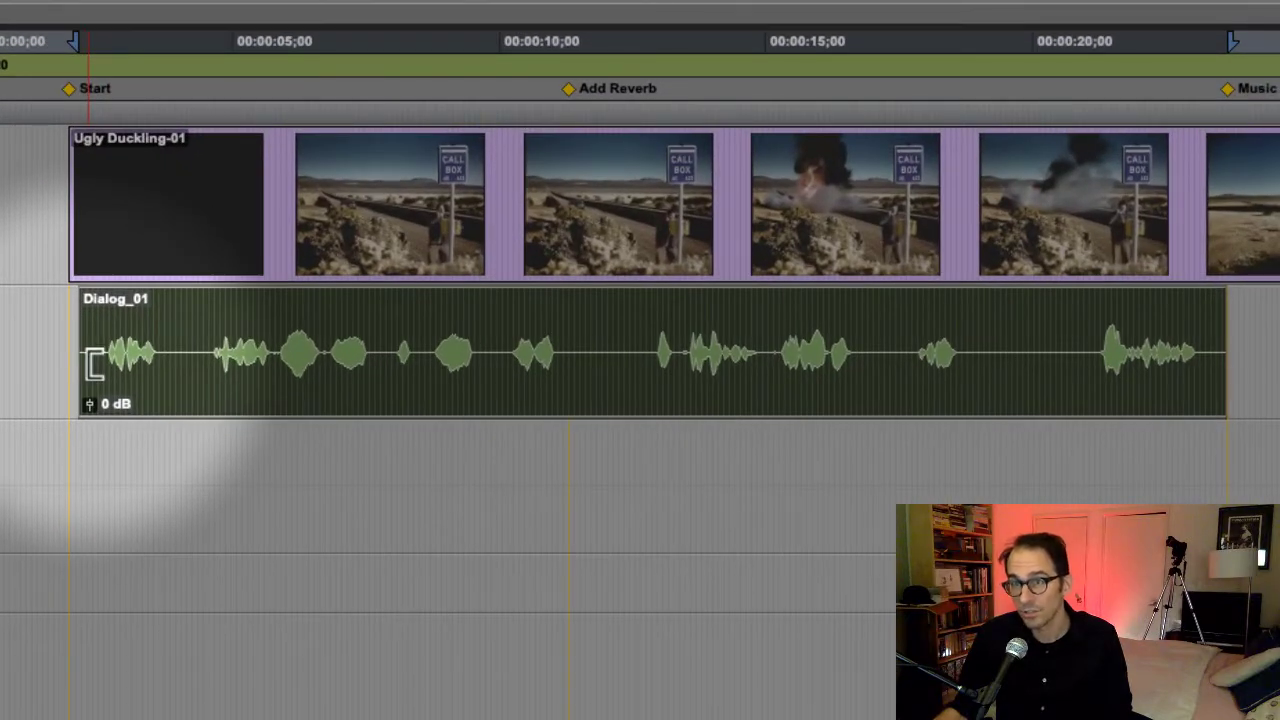
left_click_drag(93, 365, 57, 380)
left_click(65, 378)
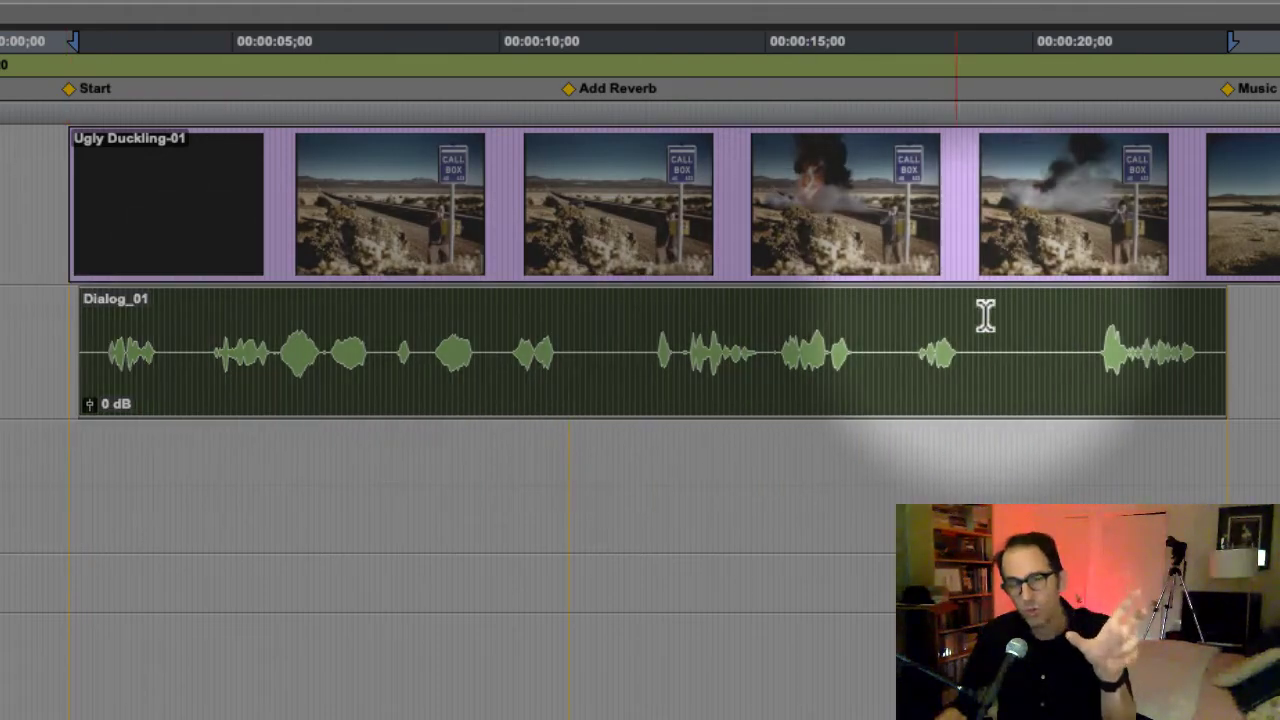
left_click(1143, 391)
left_click(1076, 393)
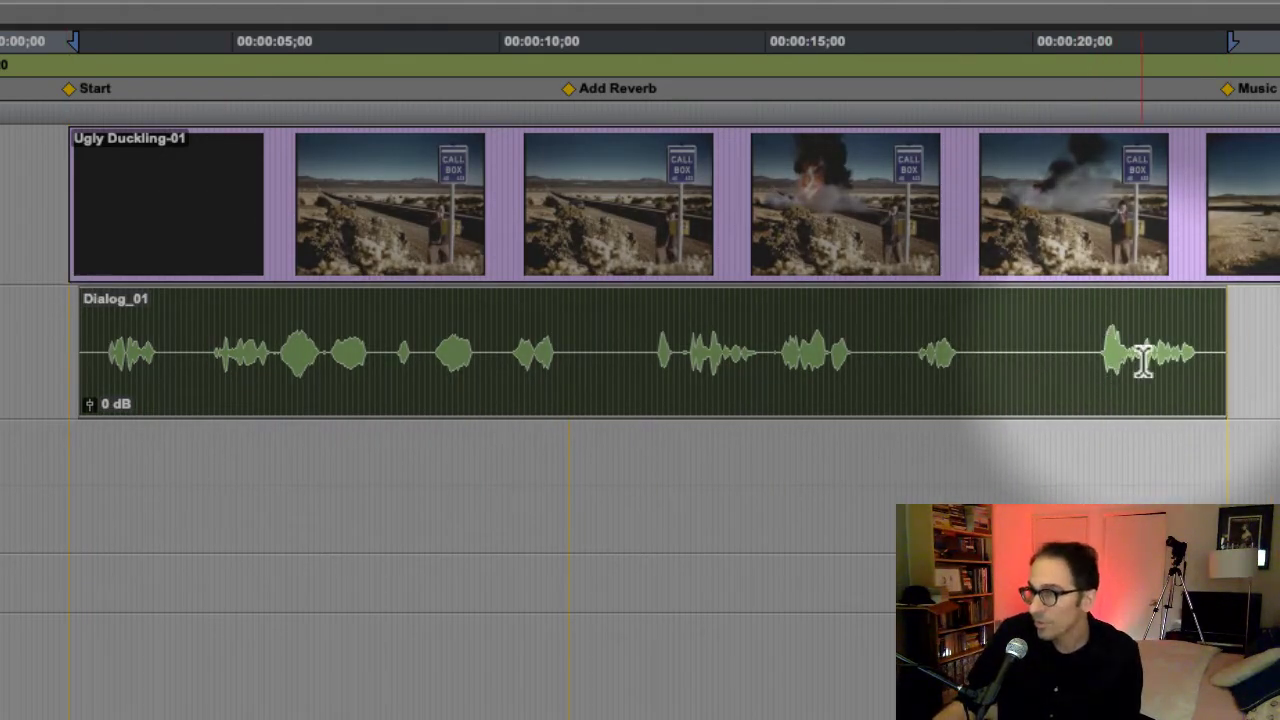
left_click(1112, 362)
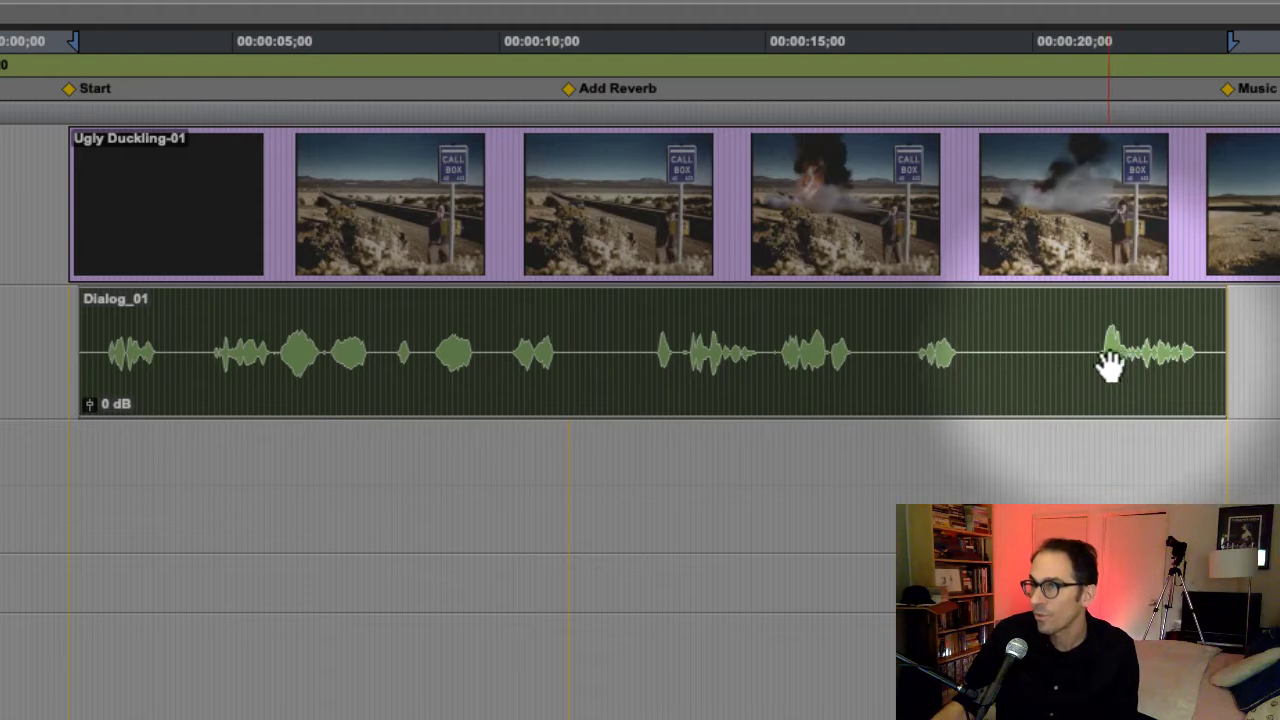
left_click(1095, 355)
left_click(1106, 362)
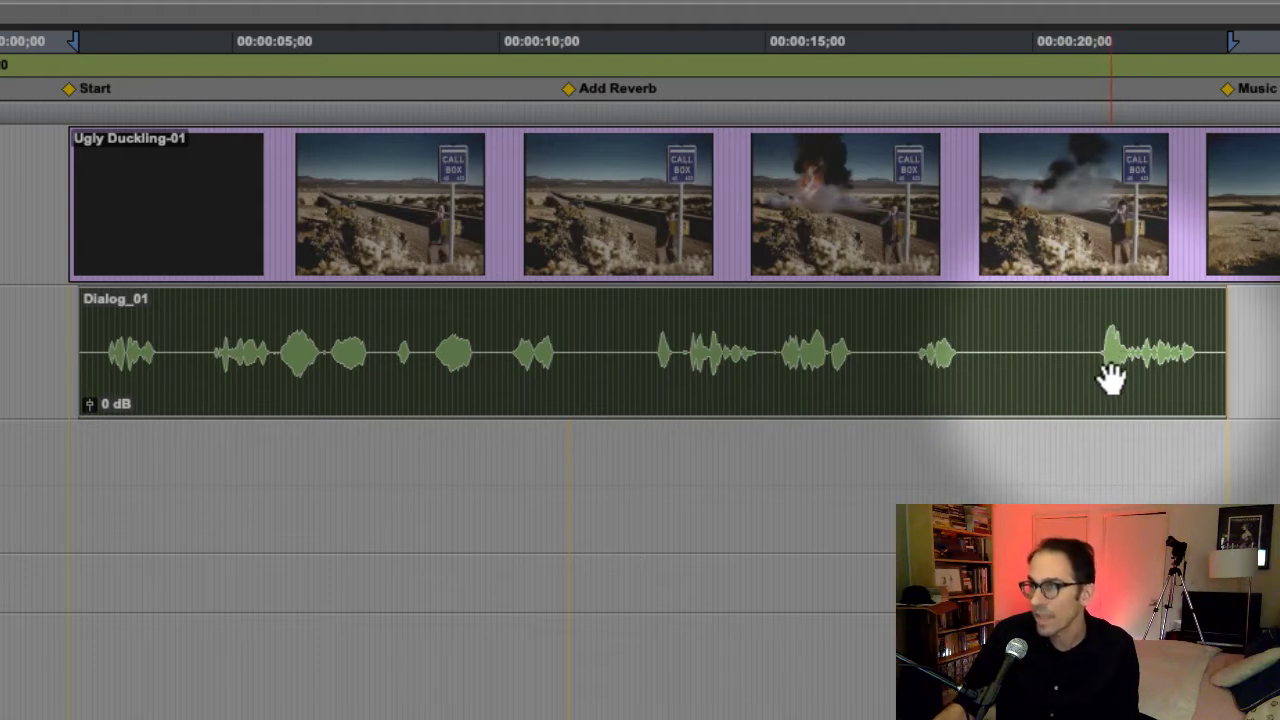
left_click(1106, 380)
left_click(1060, 384)
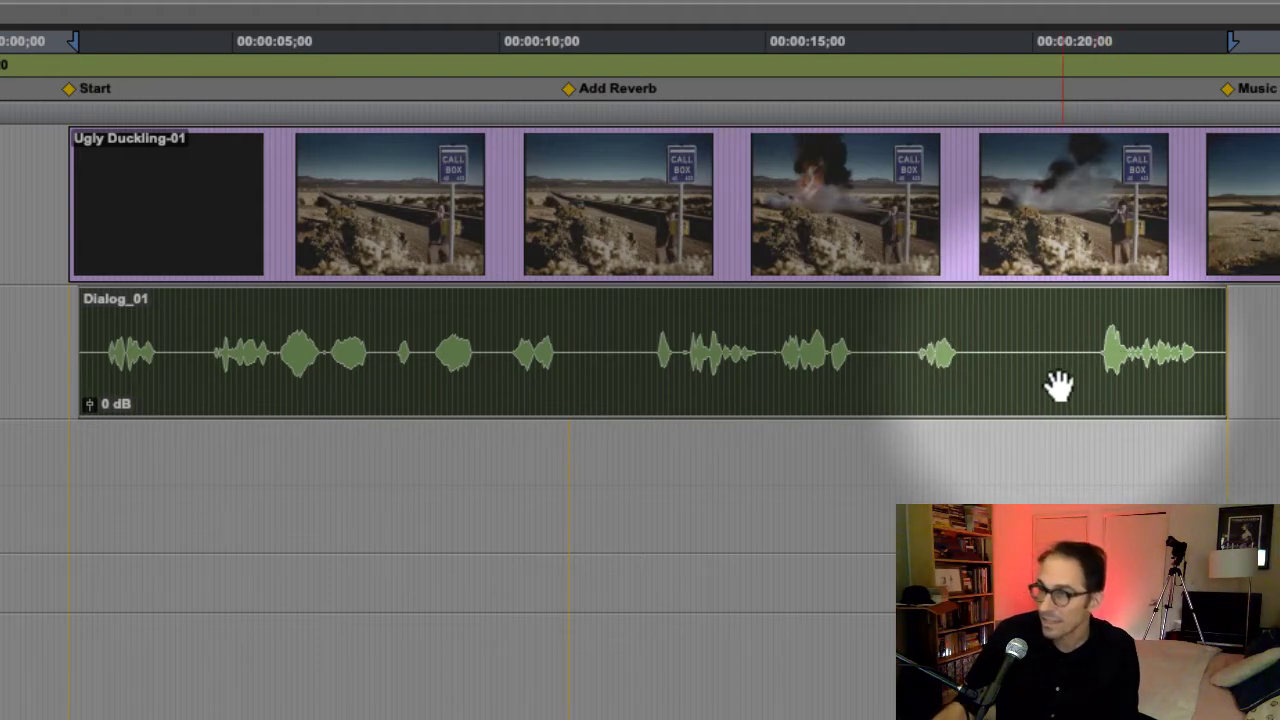
left_click(984, 400)
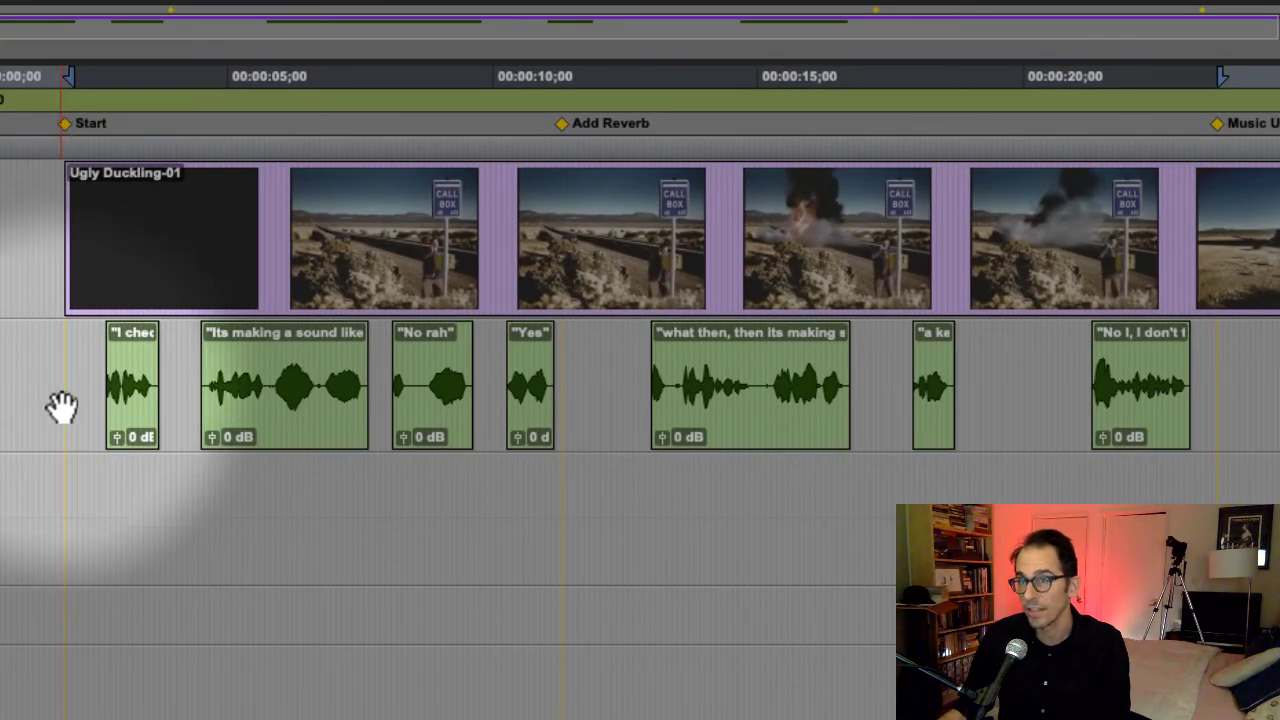
Select the full dialog range from the Start marker to the Music Up marker and consolidate it into one clip.
left_click_drag(69, 386, 1220, 370)
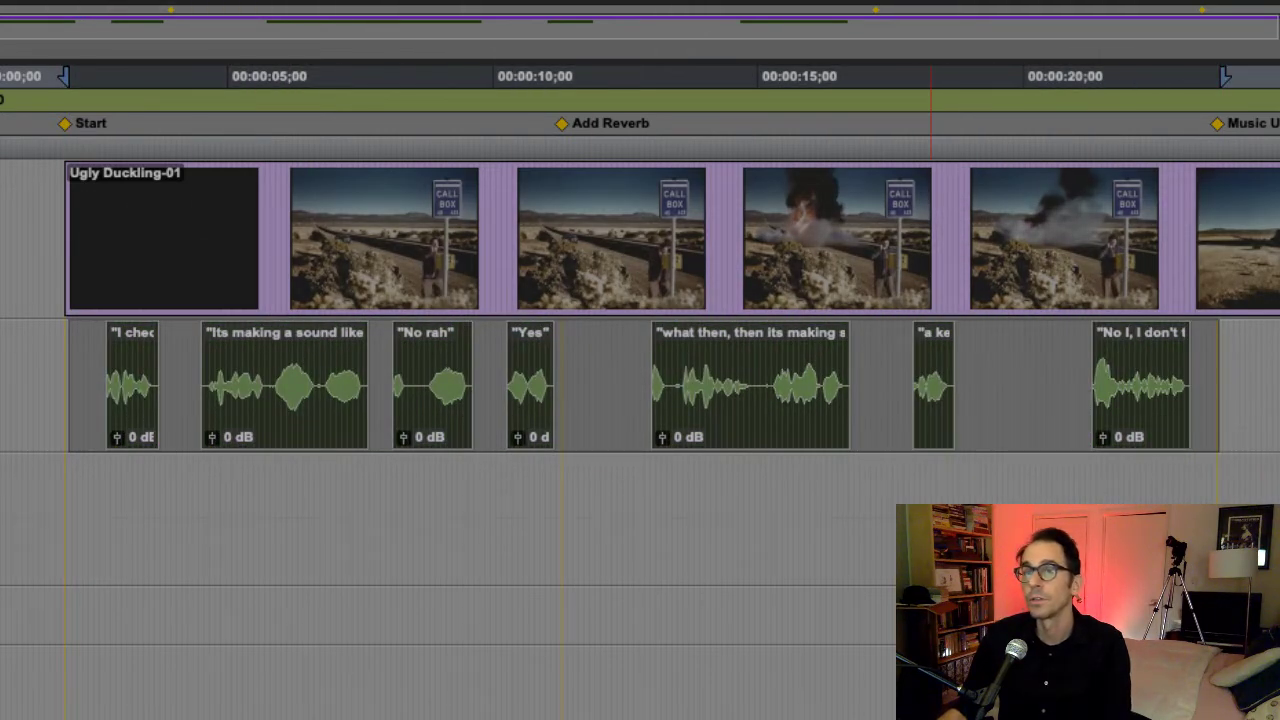
key("alt+shift+3")
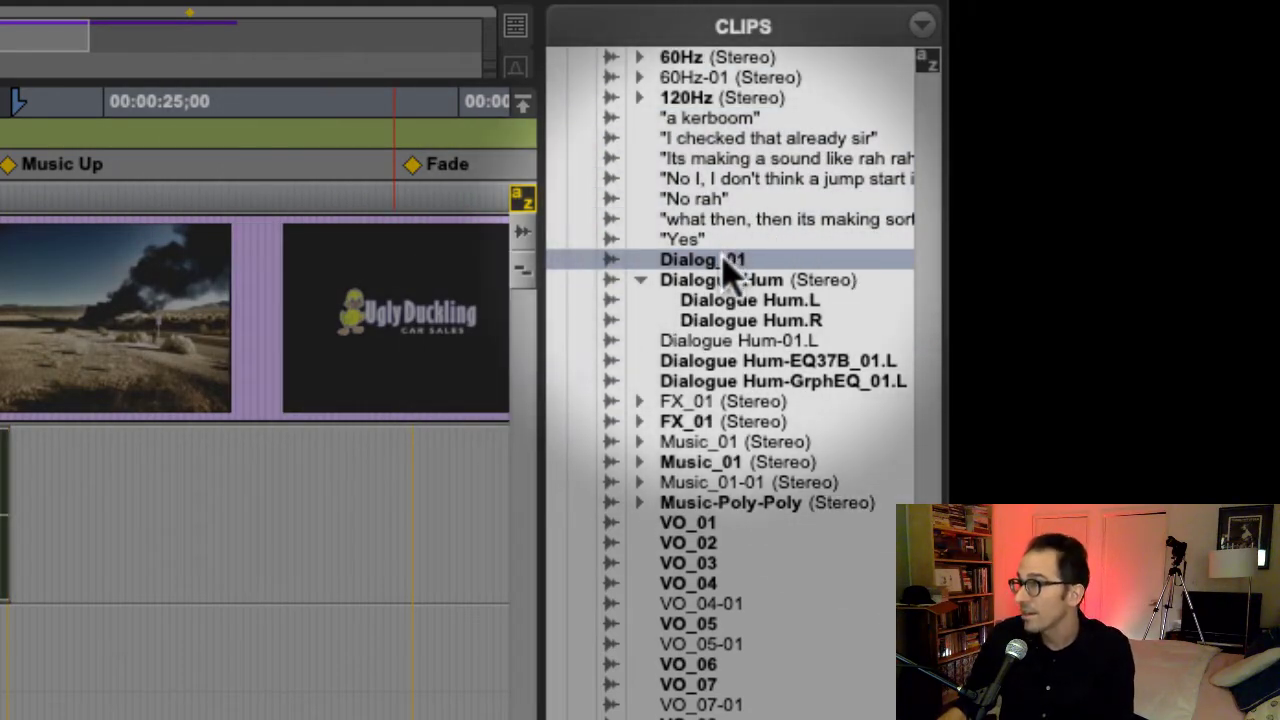
Rename the consolidated clip and its disk file as "Dialog_01 CONSOLIDATED".
right_click(727, 272)
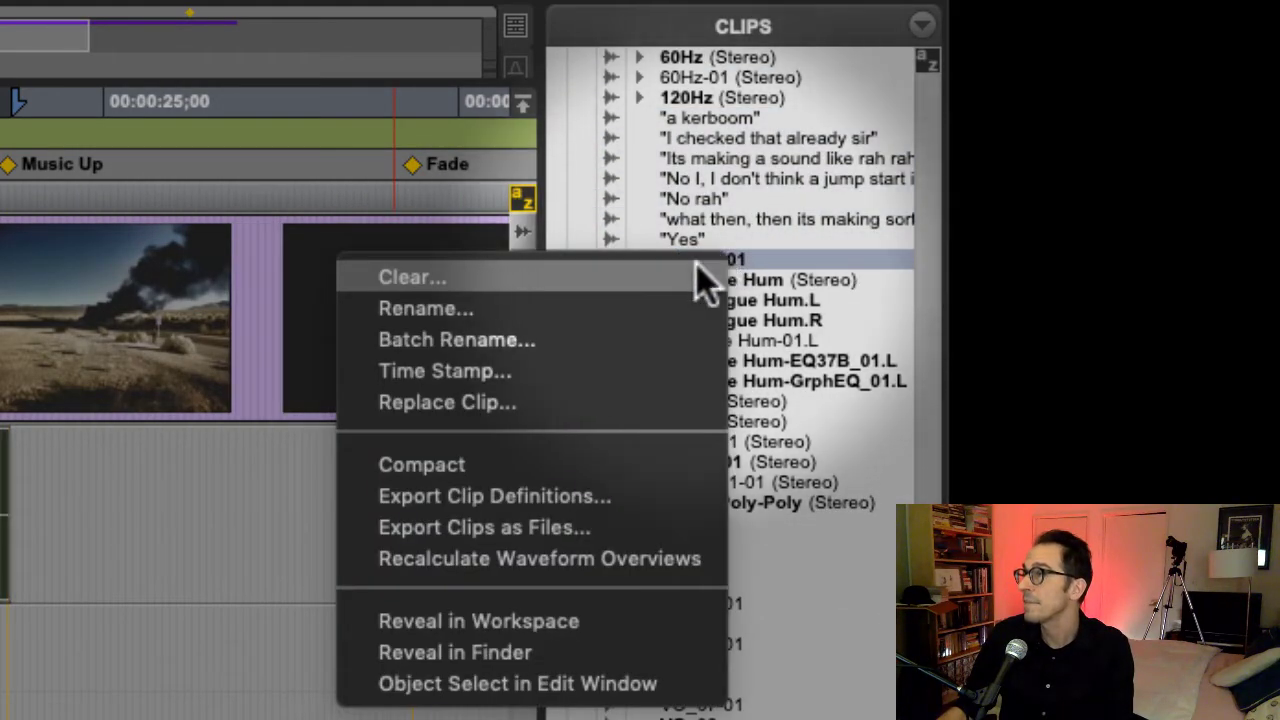
key("Escape")
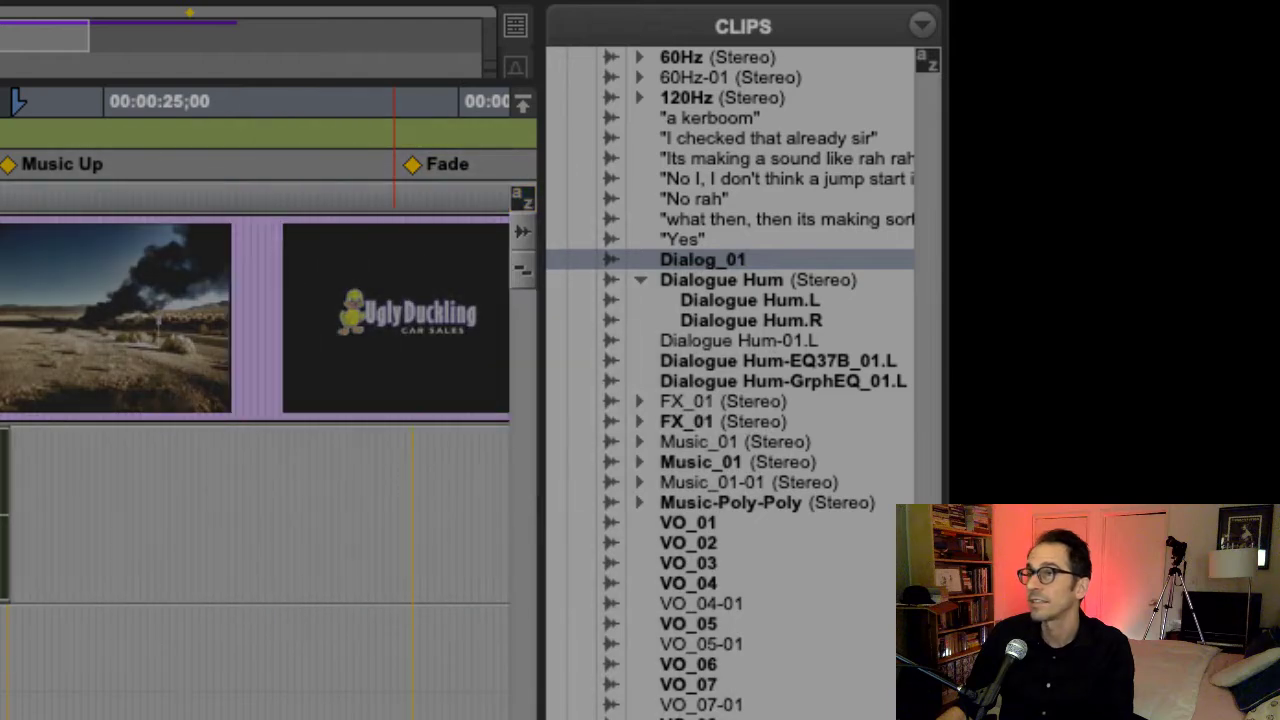
key("super+shift+r")
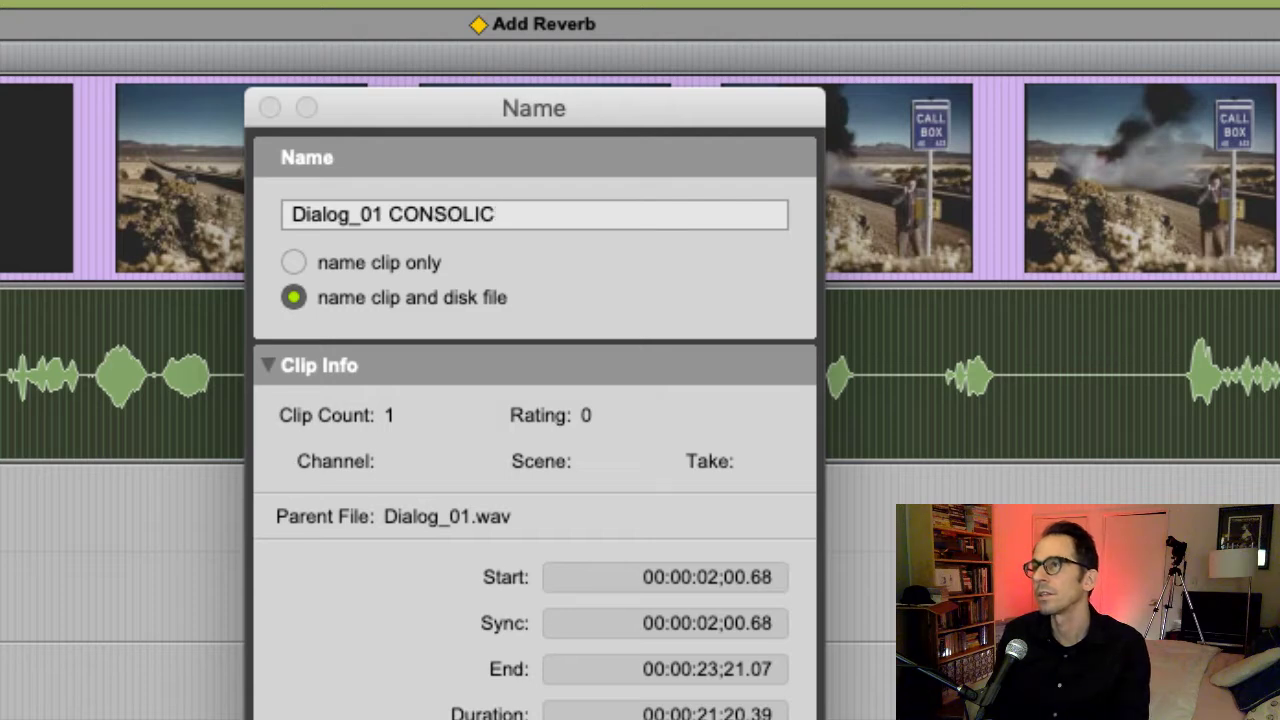
type("CONSOLIDATED")
key("Return")
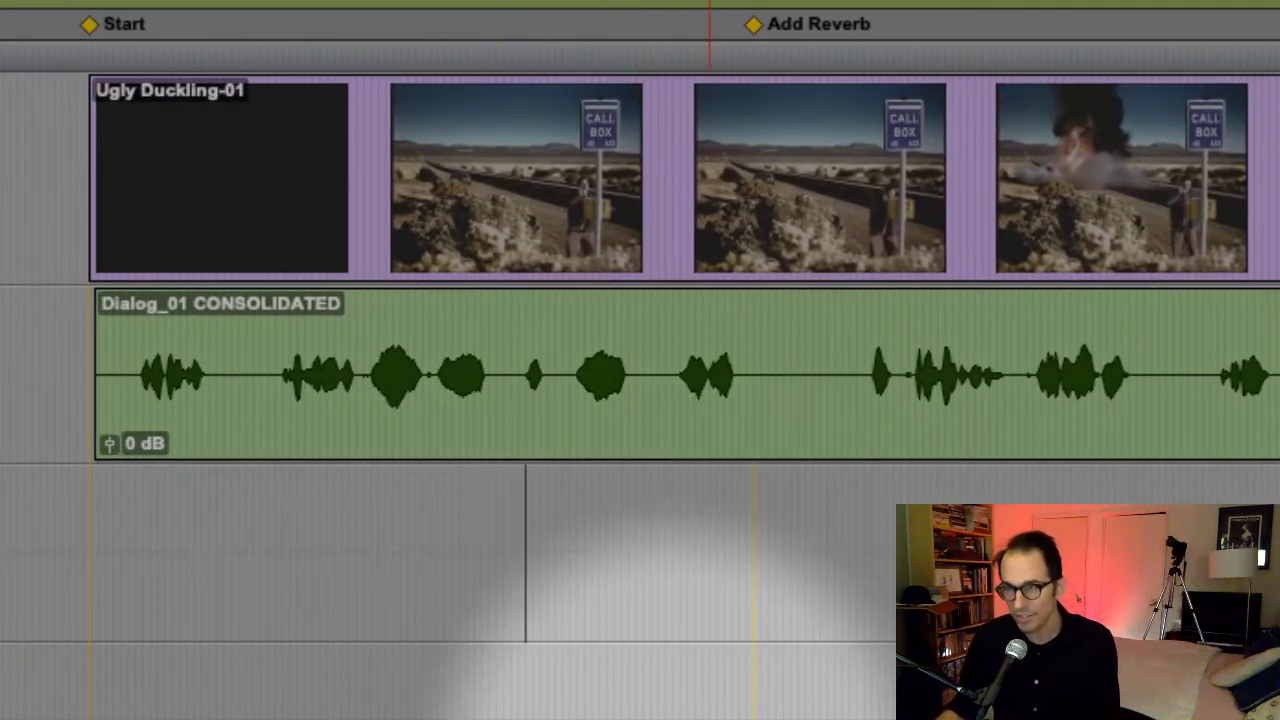
left_click(148, 325)
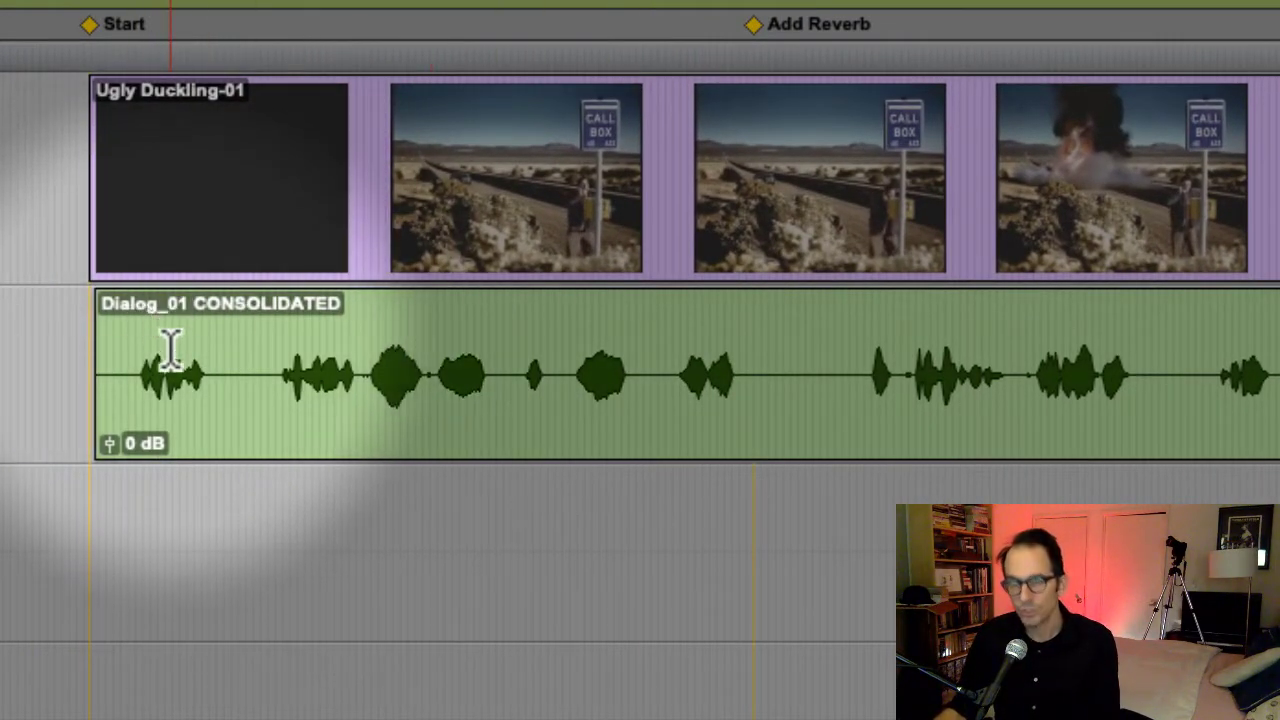
Consolidate the Dialog track over a range from 00:00:01;17 to 00:00:34;16, extending past both ends of the video clip.
left_click(168, 370)
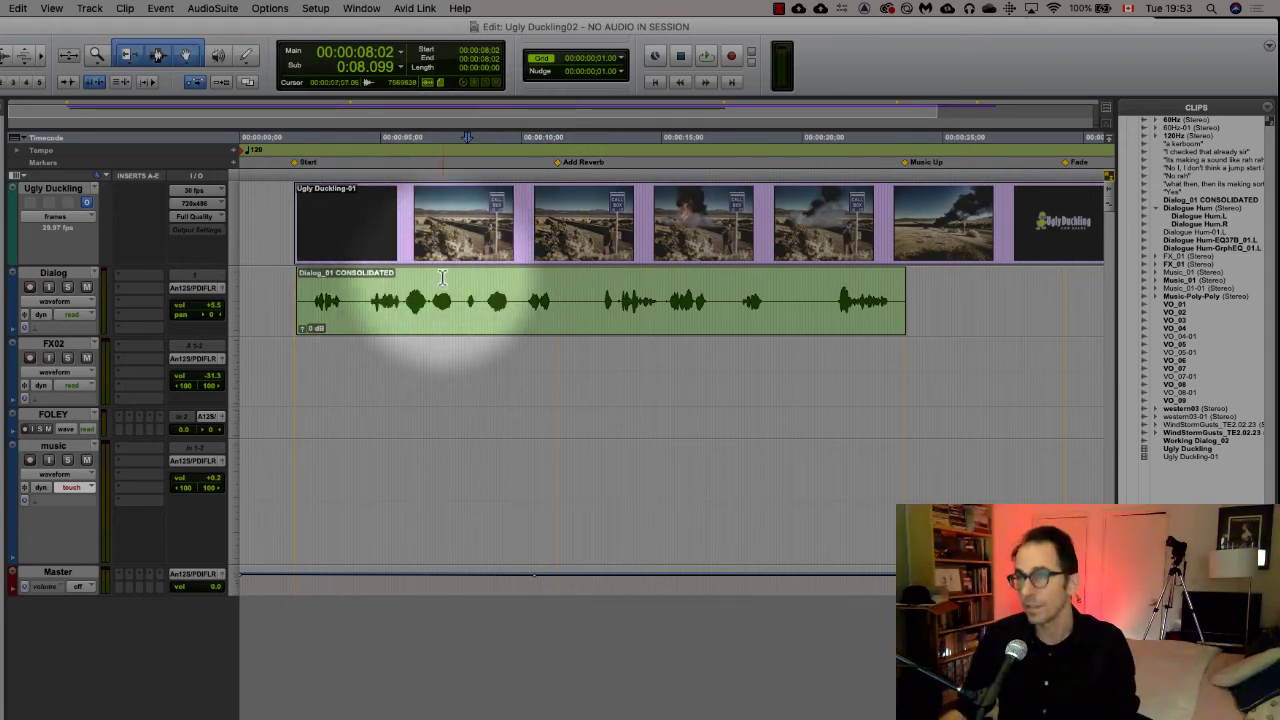
double_click(352, 221)
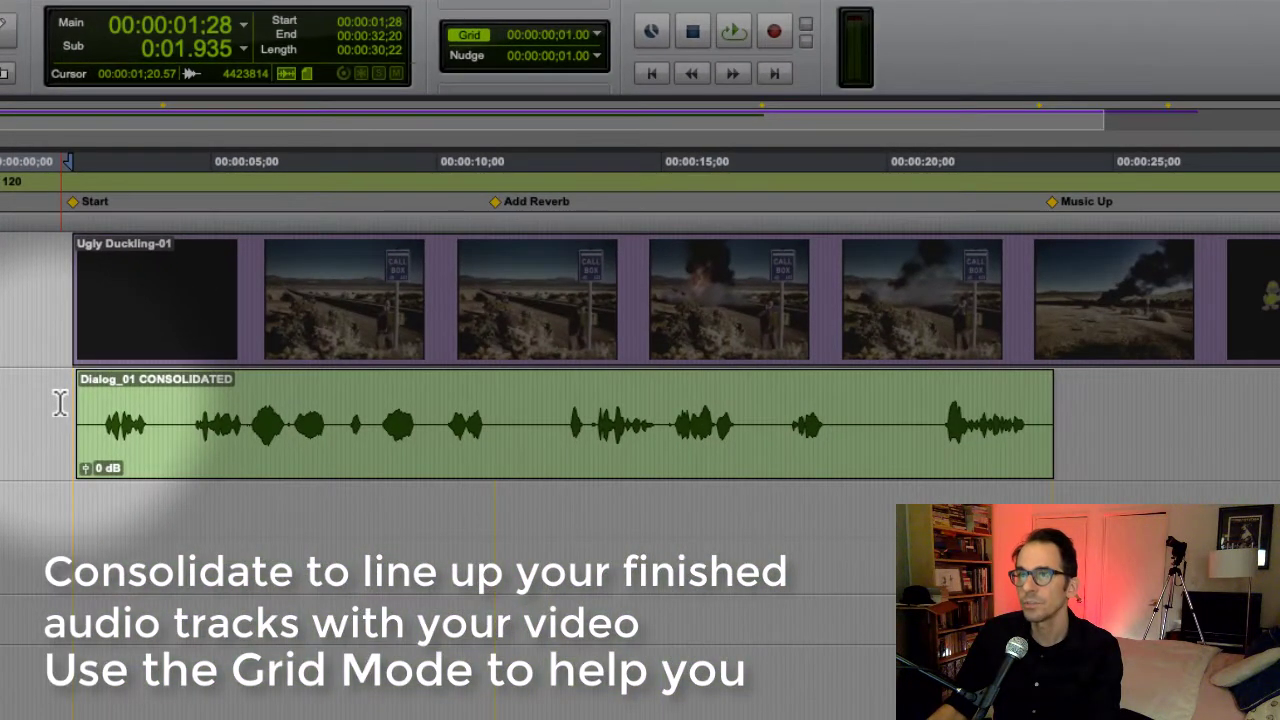
left_click_drag(60, 403, 1026, 447)
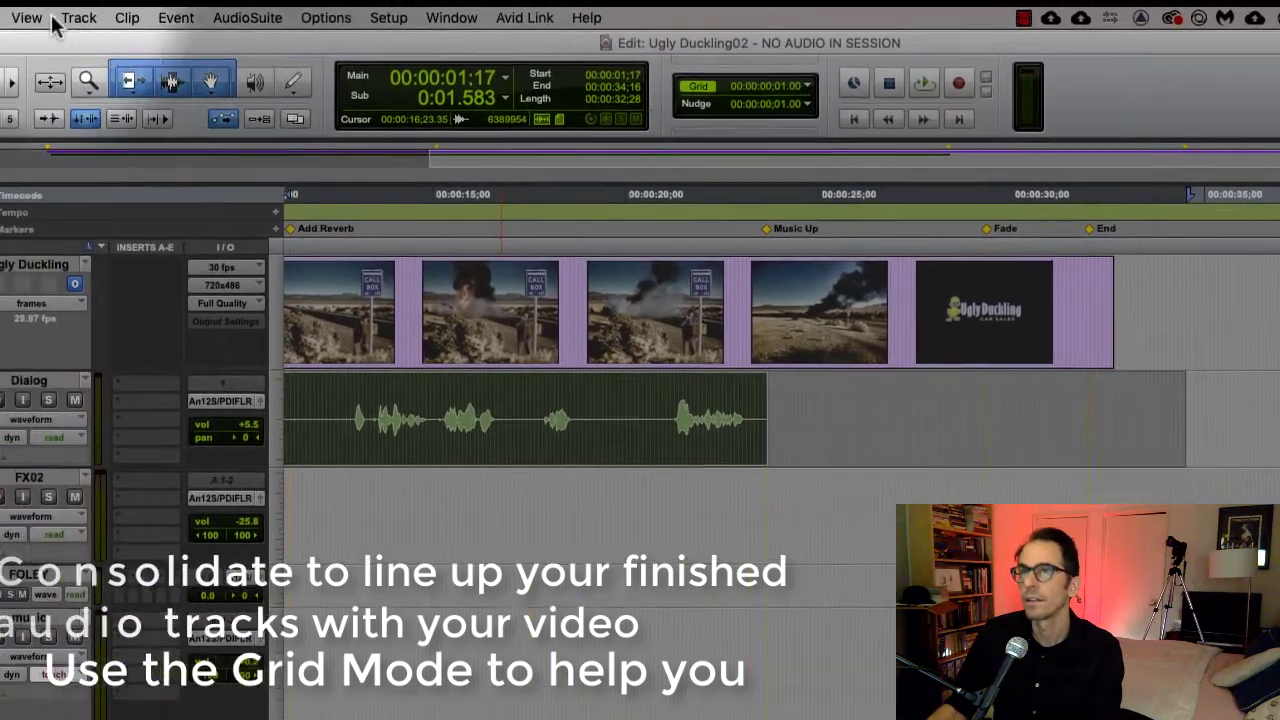
left_click(162, 22)
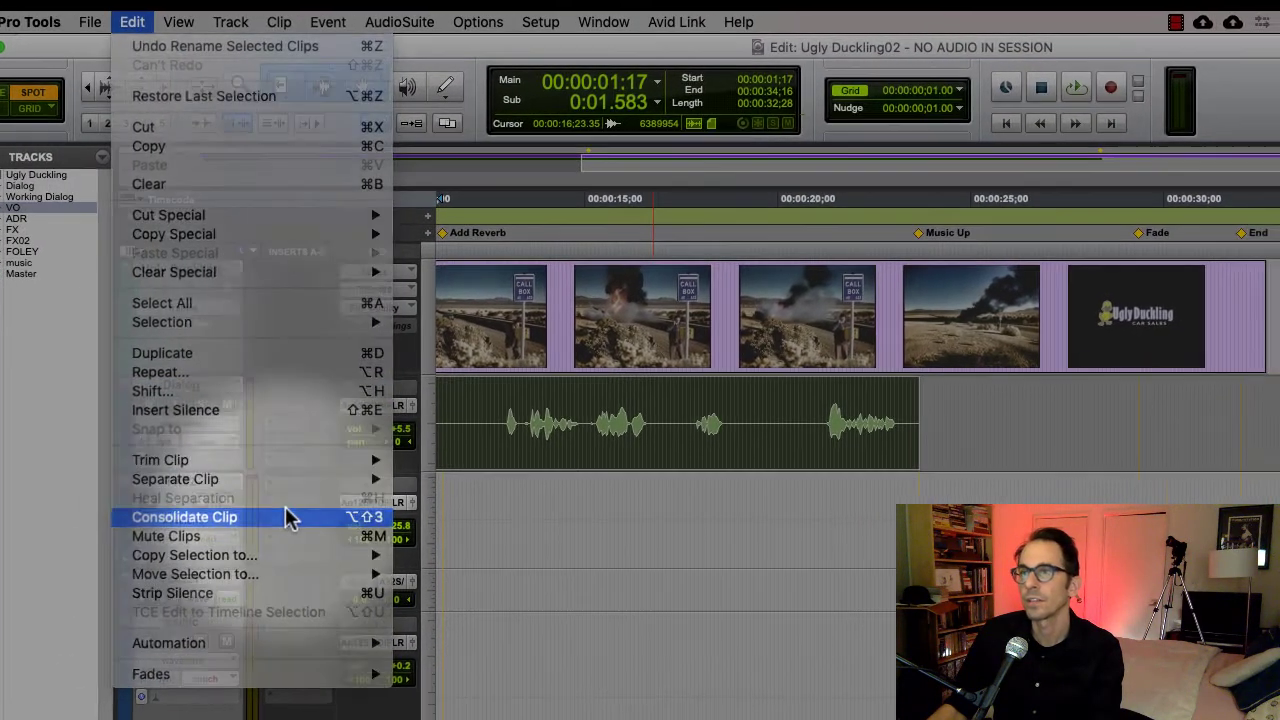
left_click(286, 518)
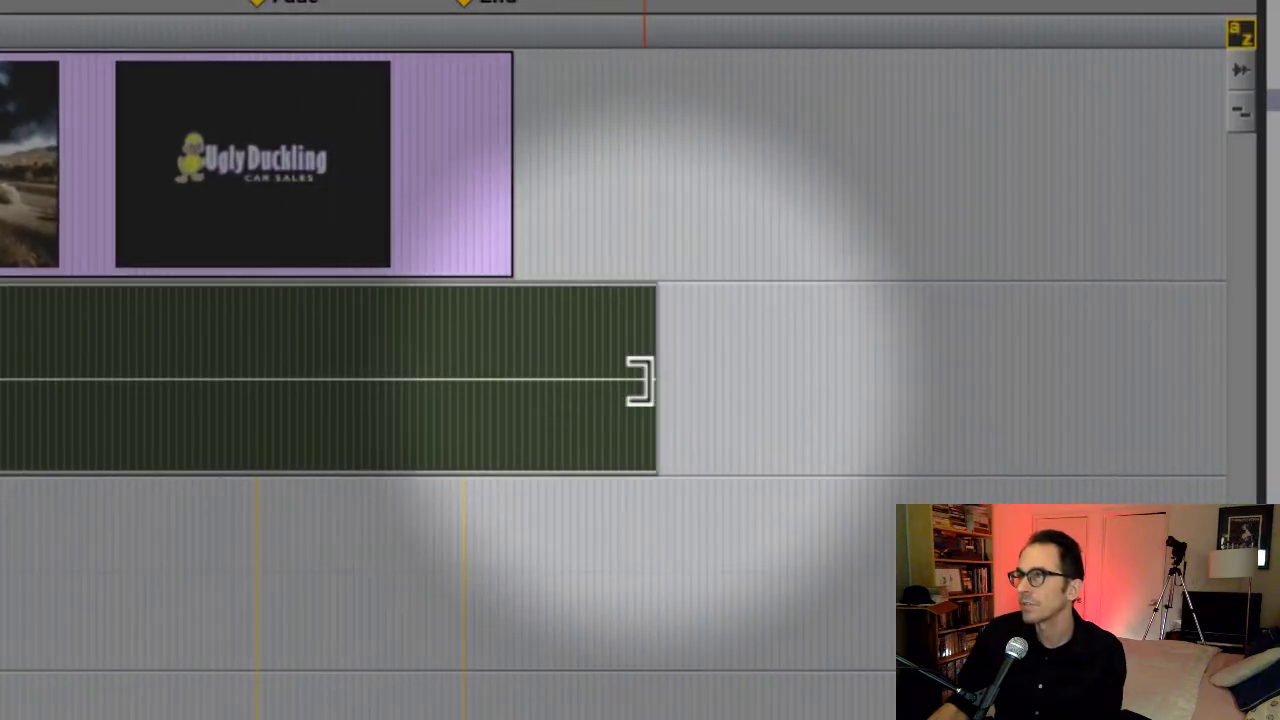
Trim the consolidated dialog clip's end and start to the video clip's edges at 00:00:32;20 and 00:00:01;28.
left_click_drag(634, 380, 497, 380)
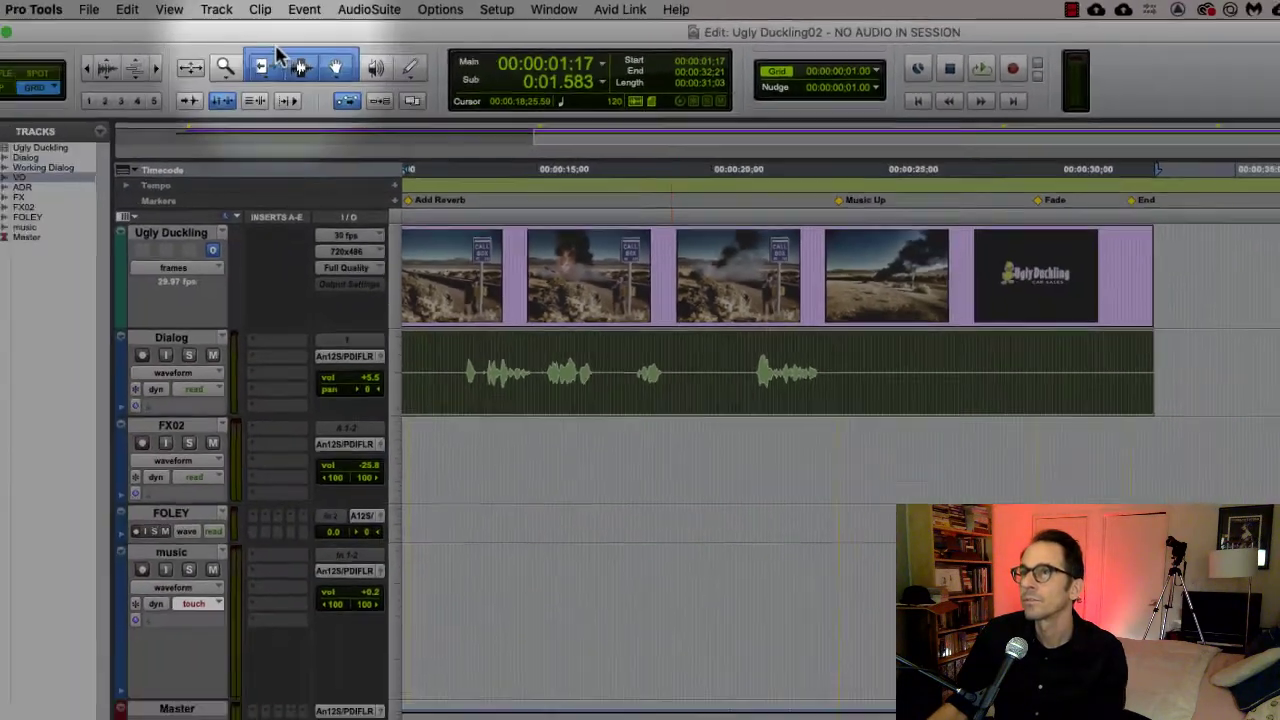
left_click(156, 67)
left_click(156, 67)
left_click(156, 67)
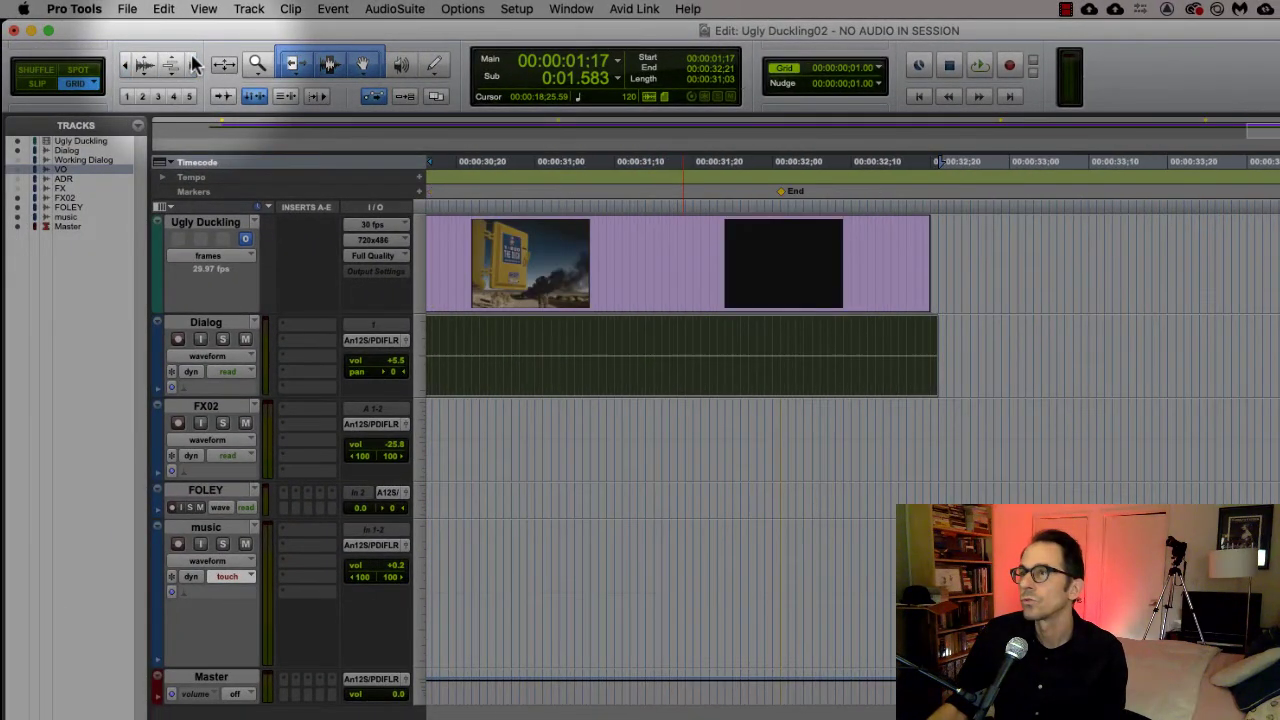
left_click(195, 64)
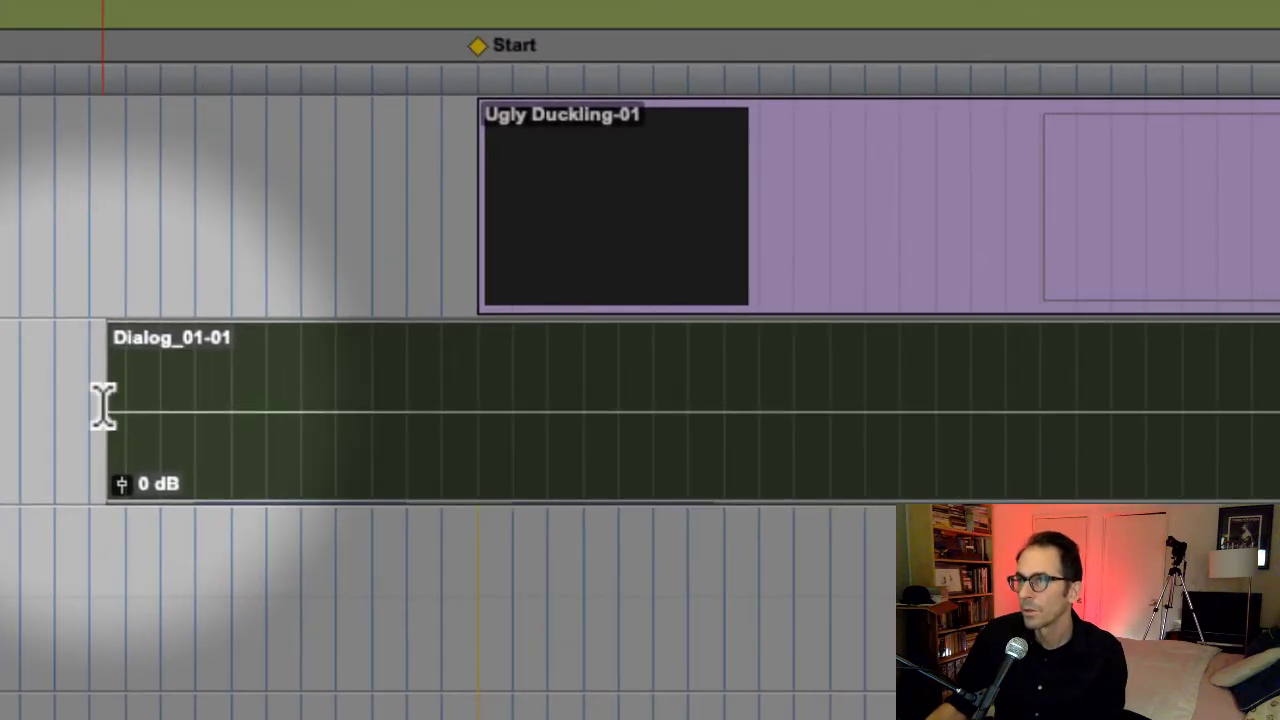
left_click_drag(120, 400, 463, 408)
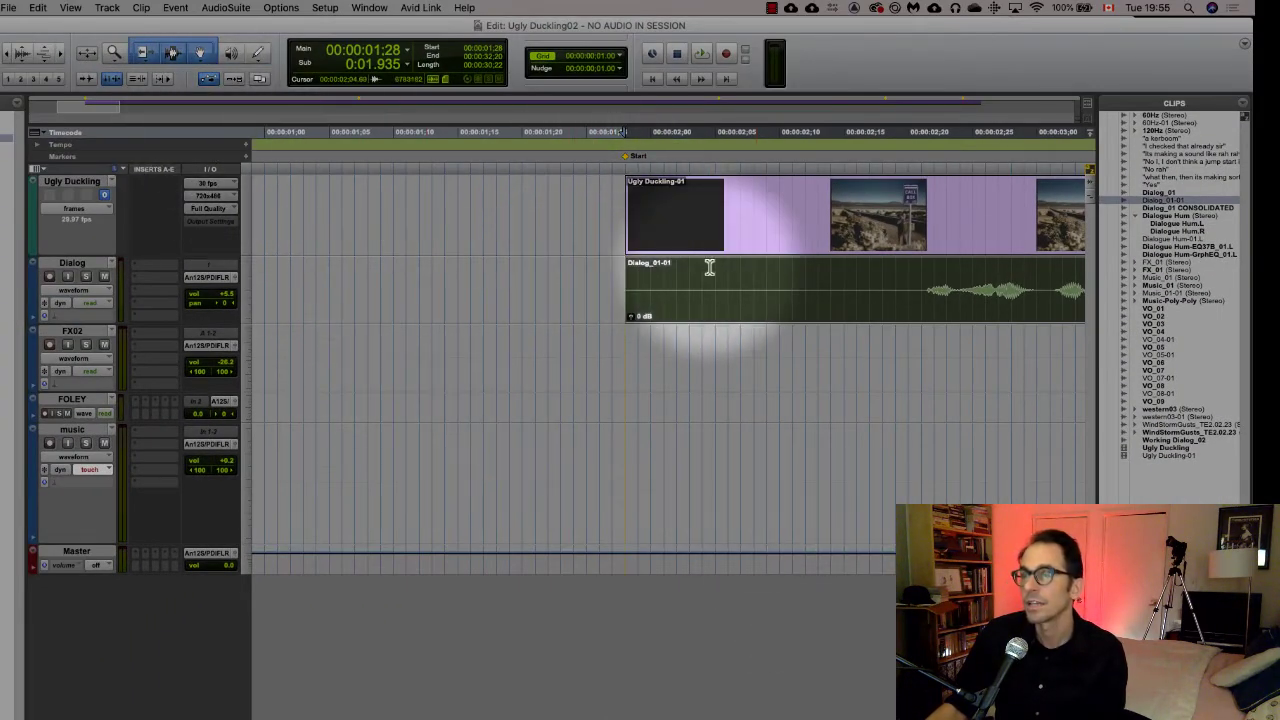
Consolidate the trimmed dialog clip into a new clip spanning exactly the length of the video clip.
left_click(6, 55)
left_click(6, 55)
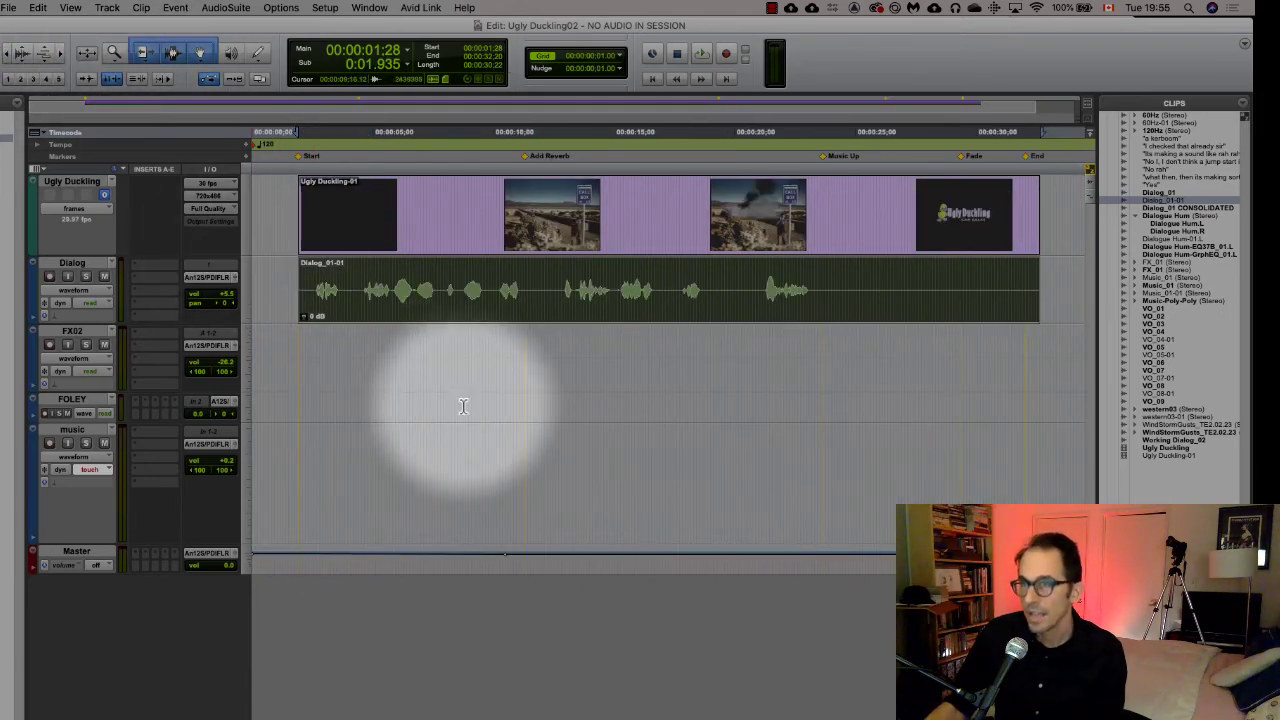
left_click(37, 8)
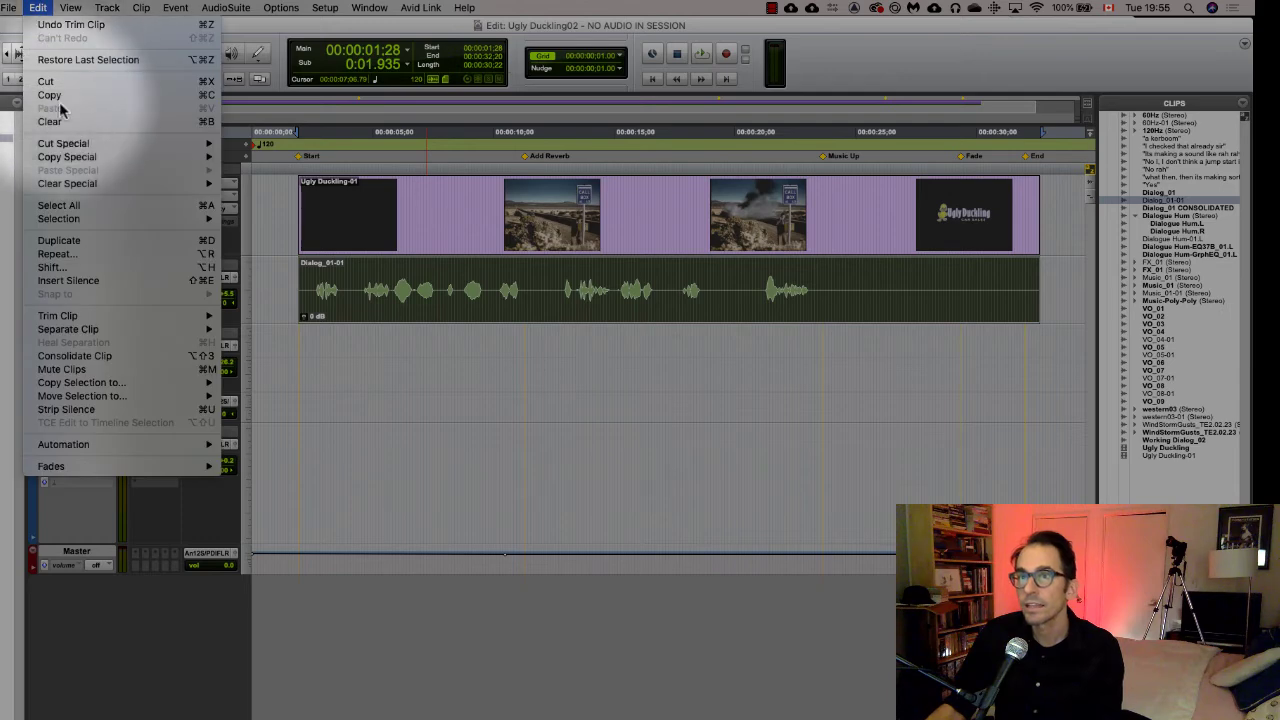
left_click(75, 356)
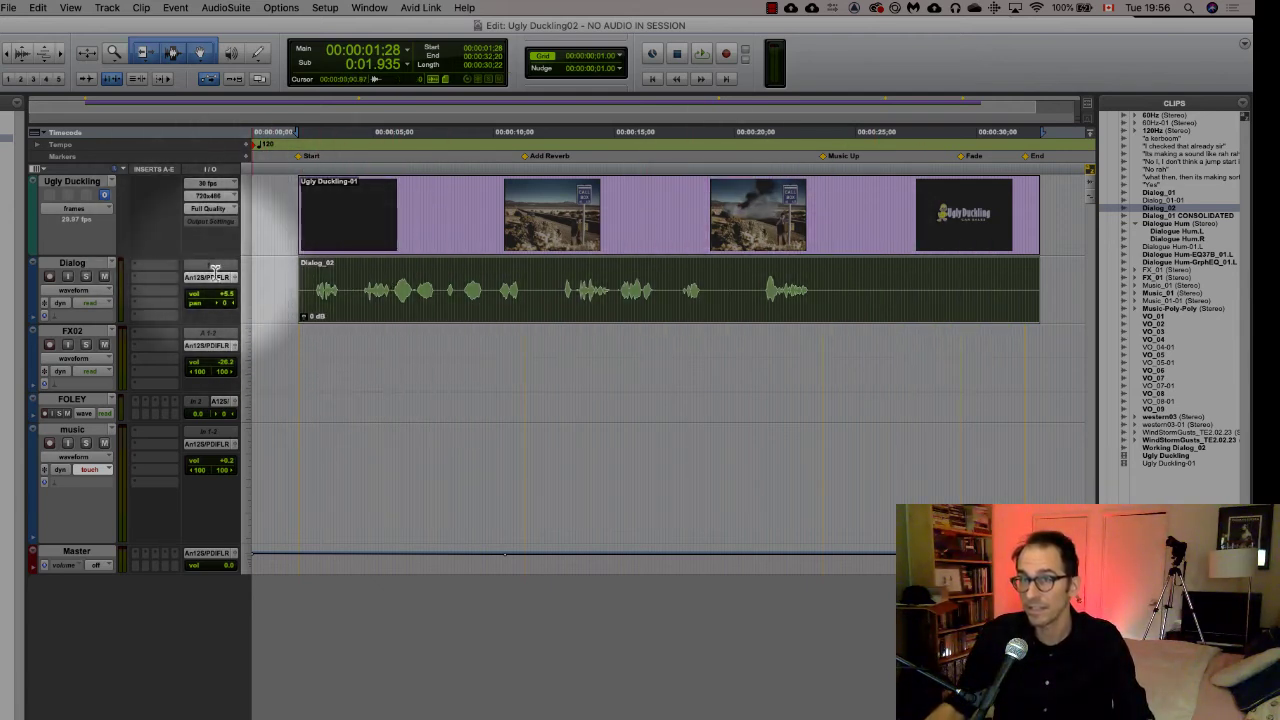
Move the consolidated dialog clip out of sync to start at 00:00:01;04, and return it by hand to 00:00:01;29 near the video's start.
left_click(200, 55)
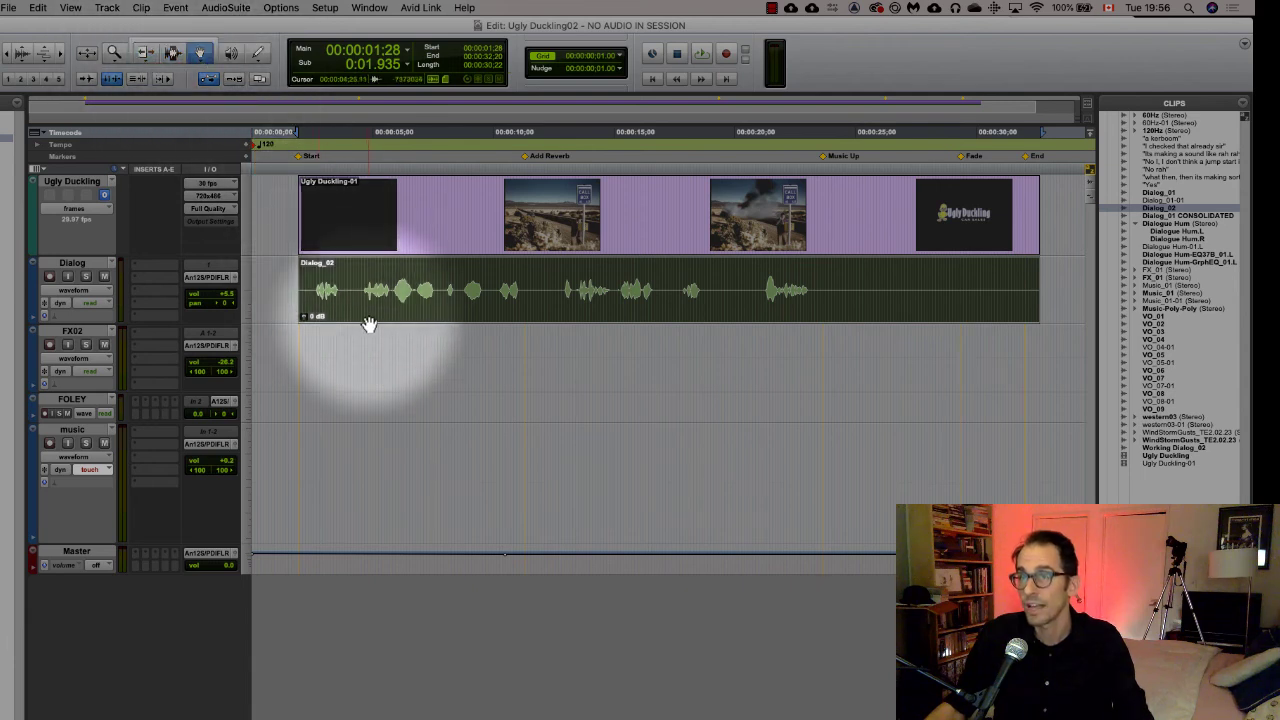
left_click_drag(366, 320, 346, 317)
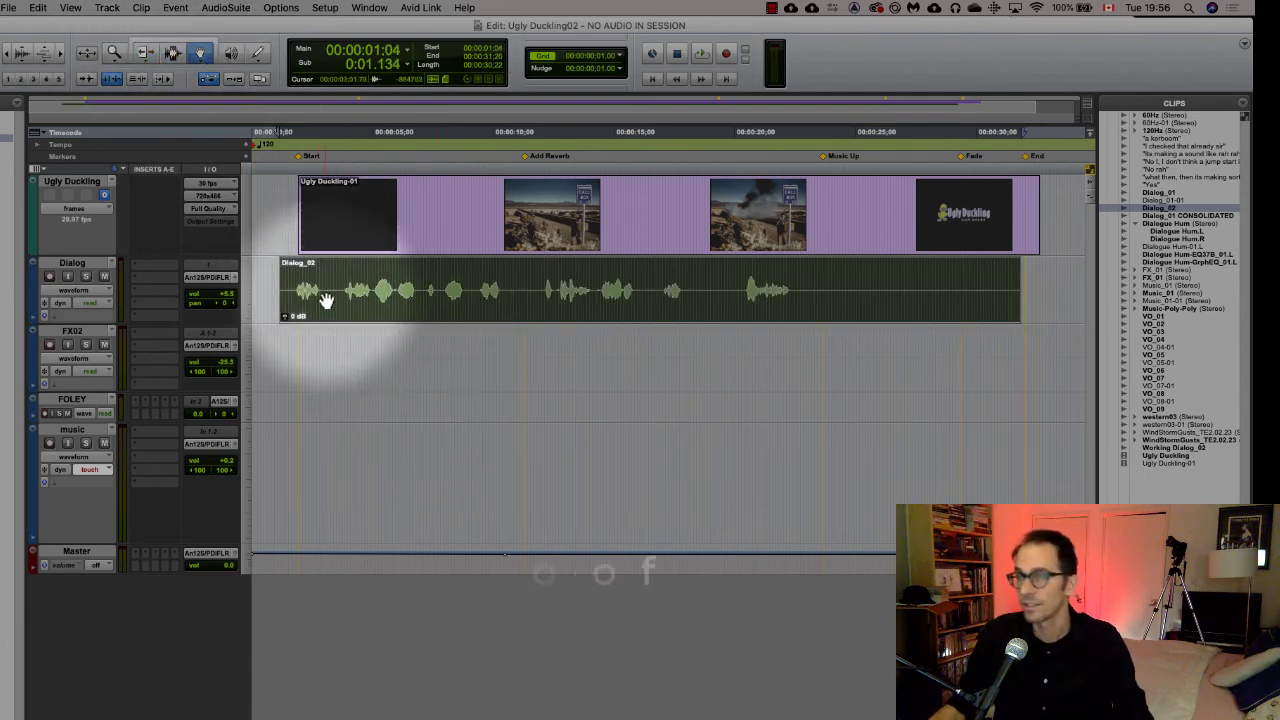
left_click(435, 230)
left_click(360, 309)
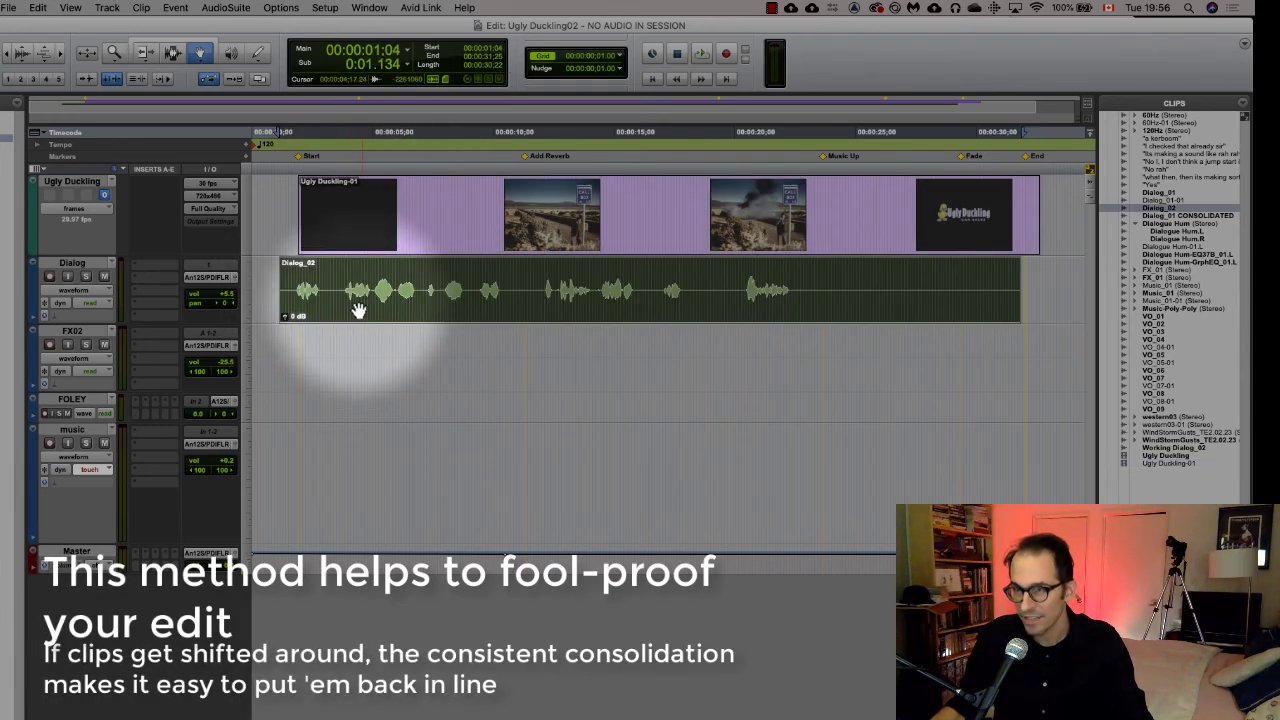
left_click(409, 243)
left_click(390, 313)
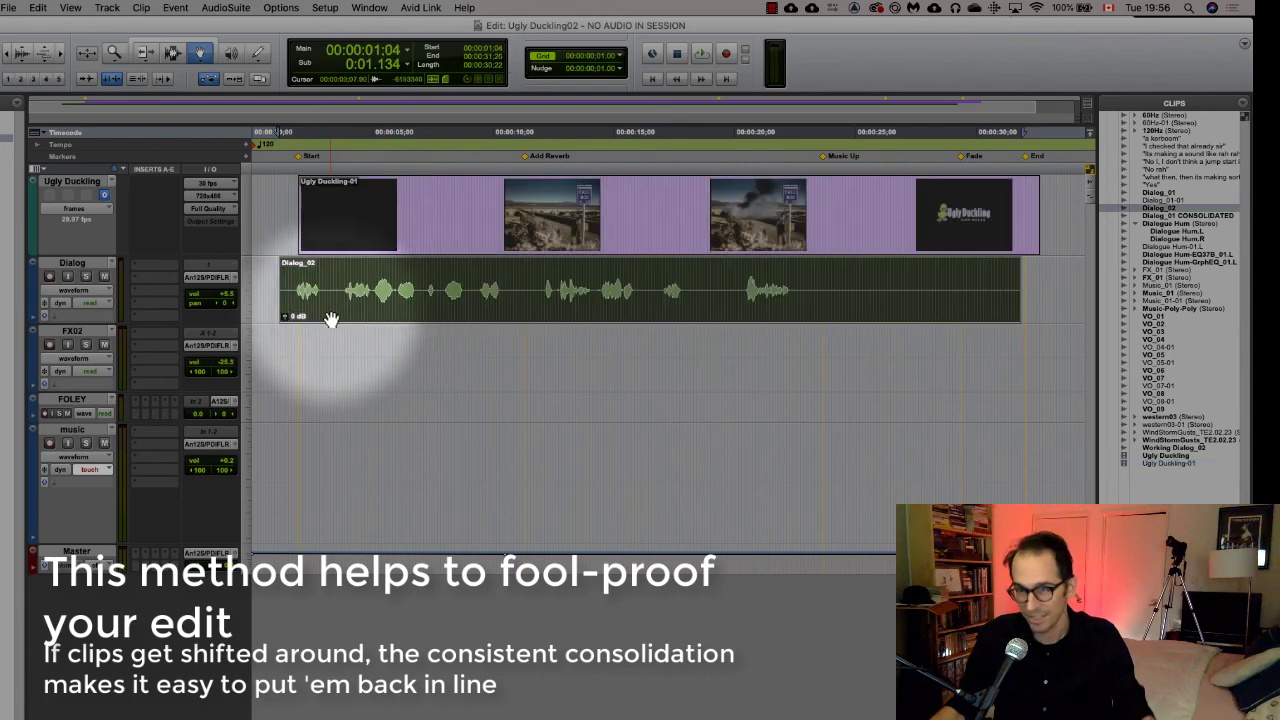
left_click_drag(332, 319, 354, 320)
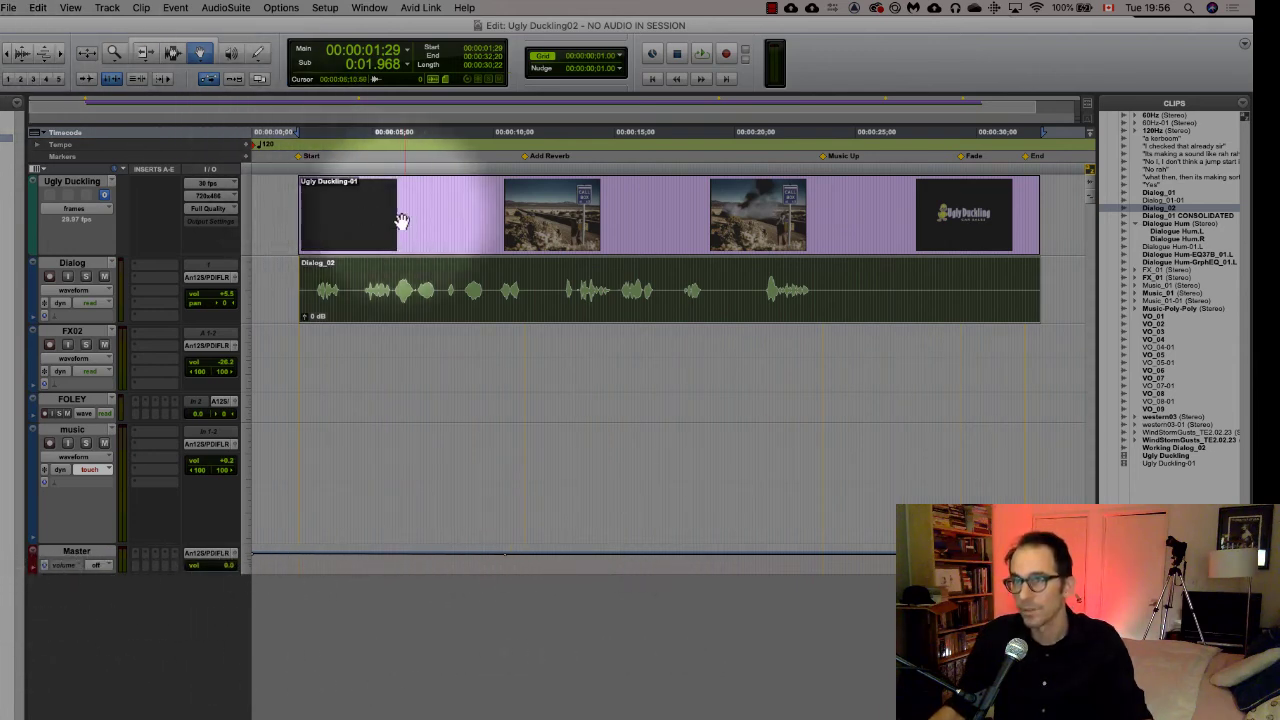
Check the video clip's start time in Spot mode, and spot the consolidated dialog clip to start at 00:00:01;28.
left_click(439, 218)
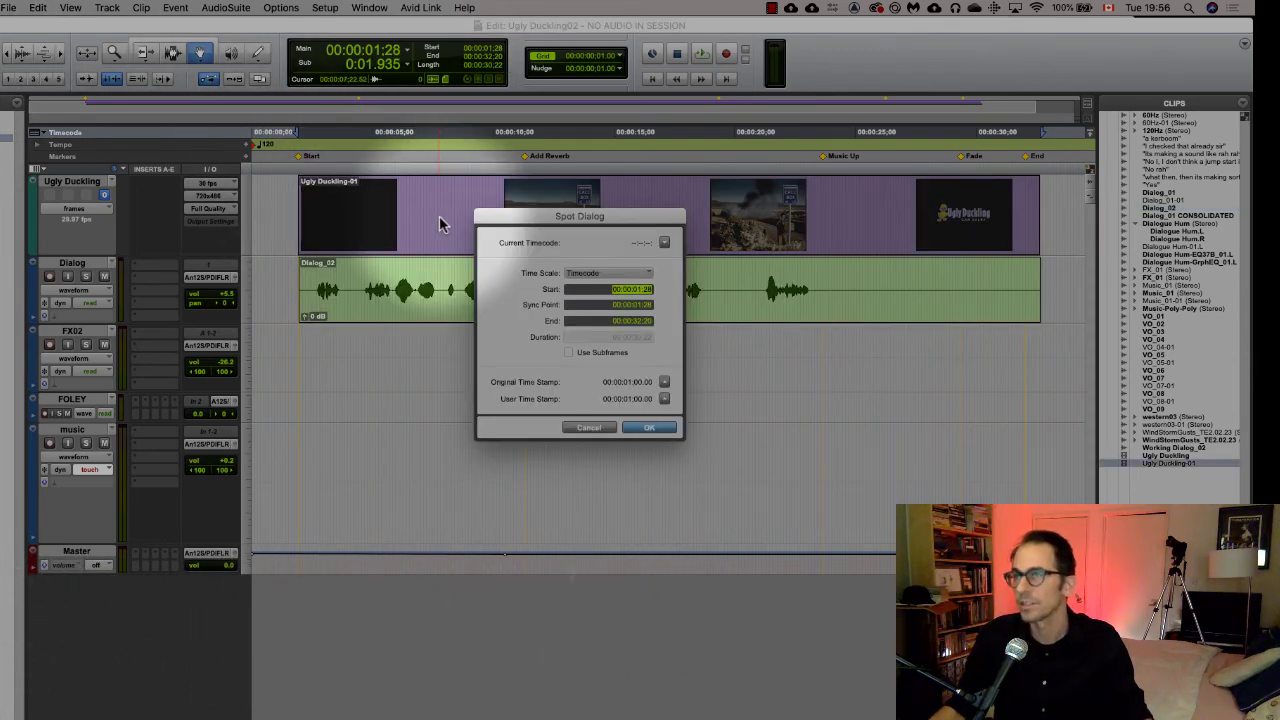
left_click(586, 427)
left_click(18, 50)
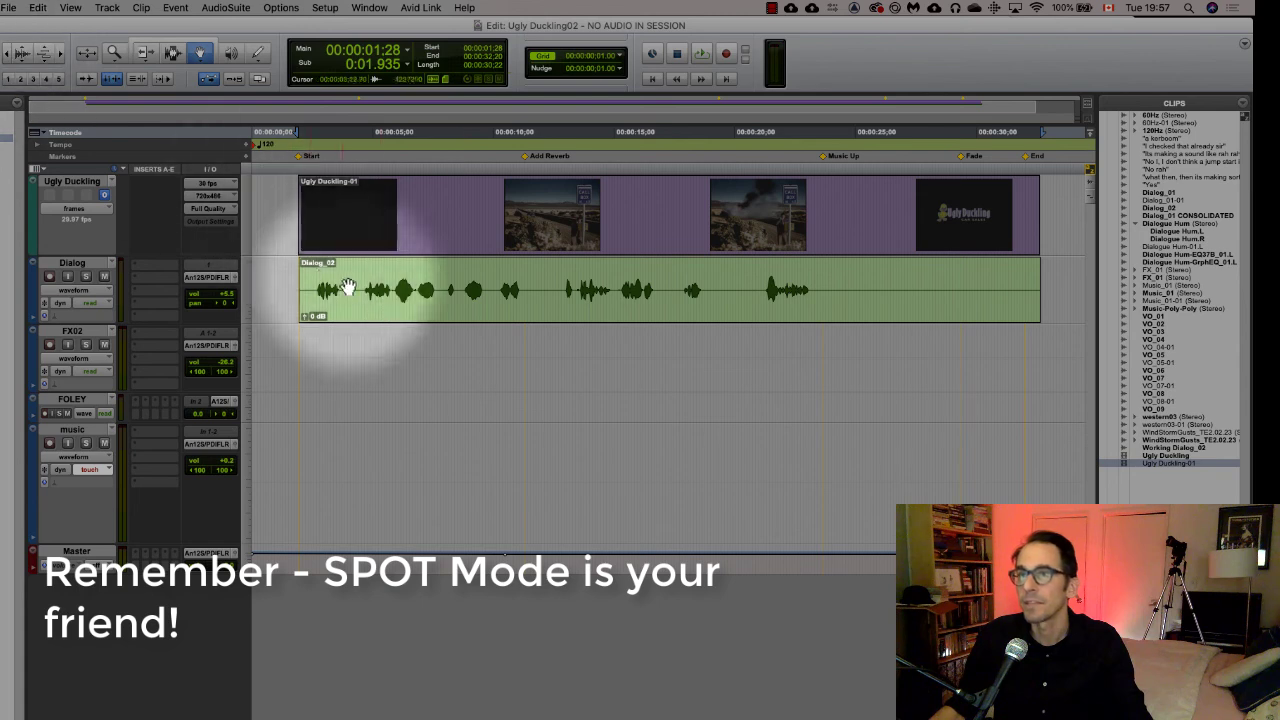
left_click(388, 316)
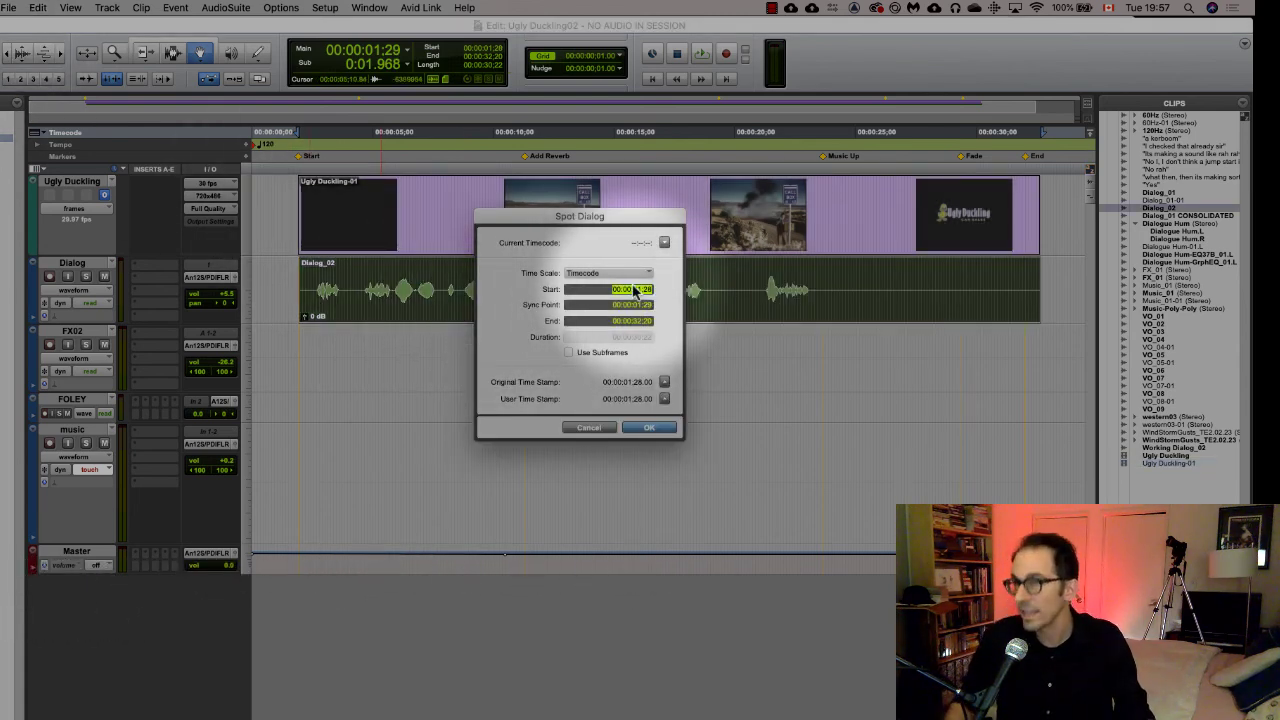
left_click(643, 428)
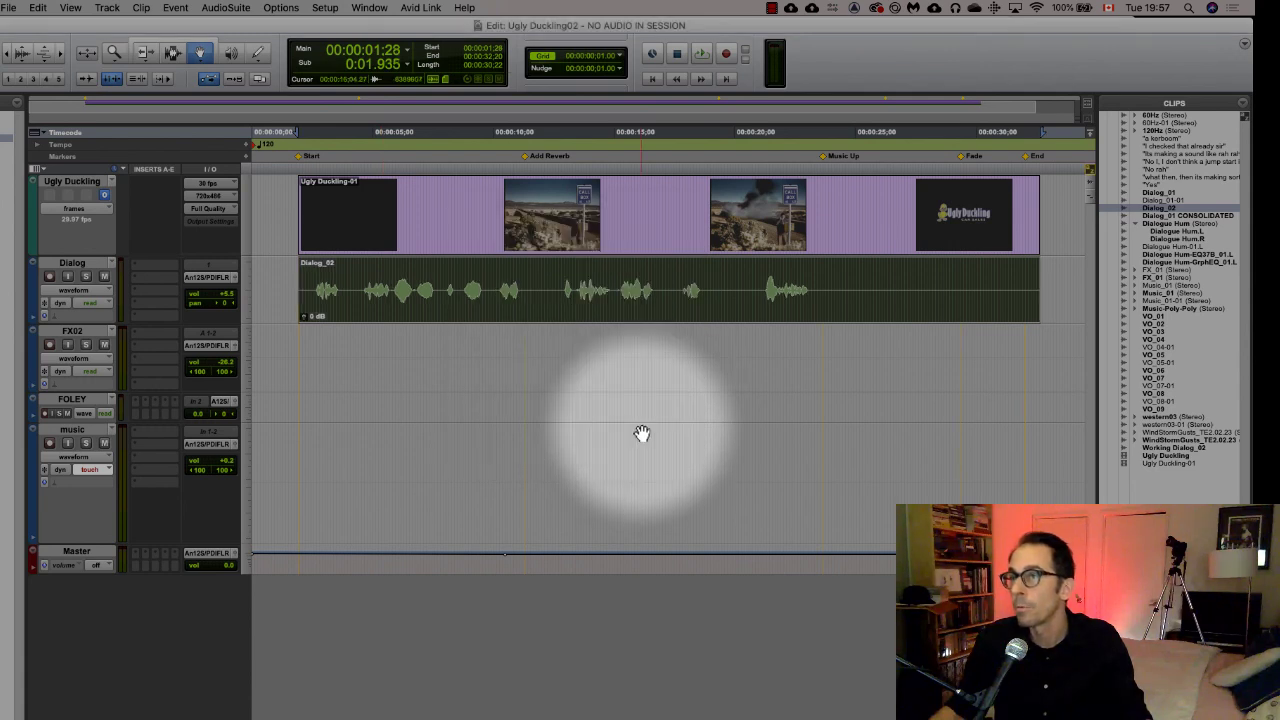